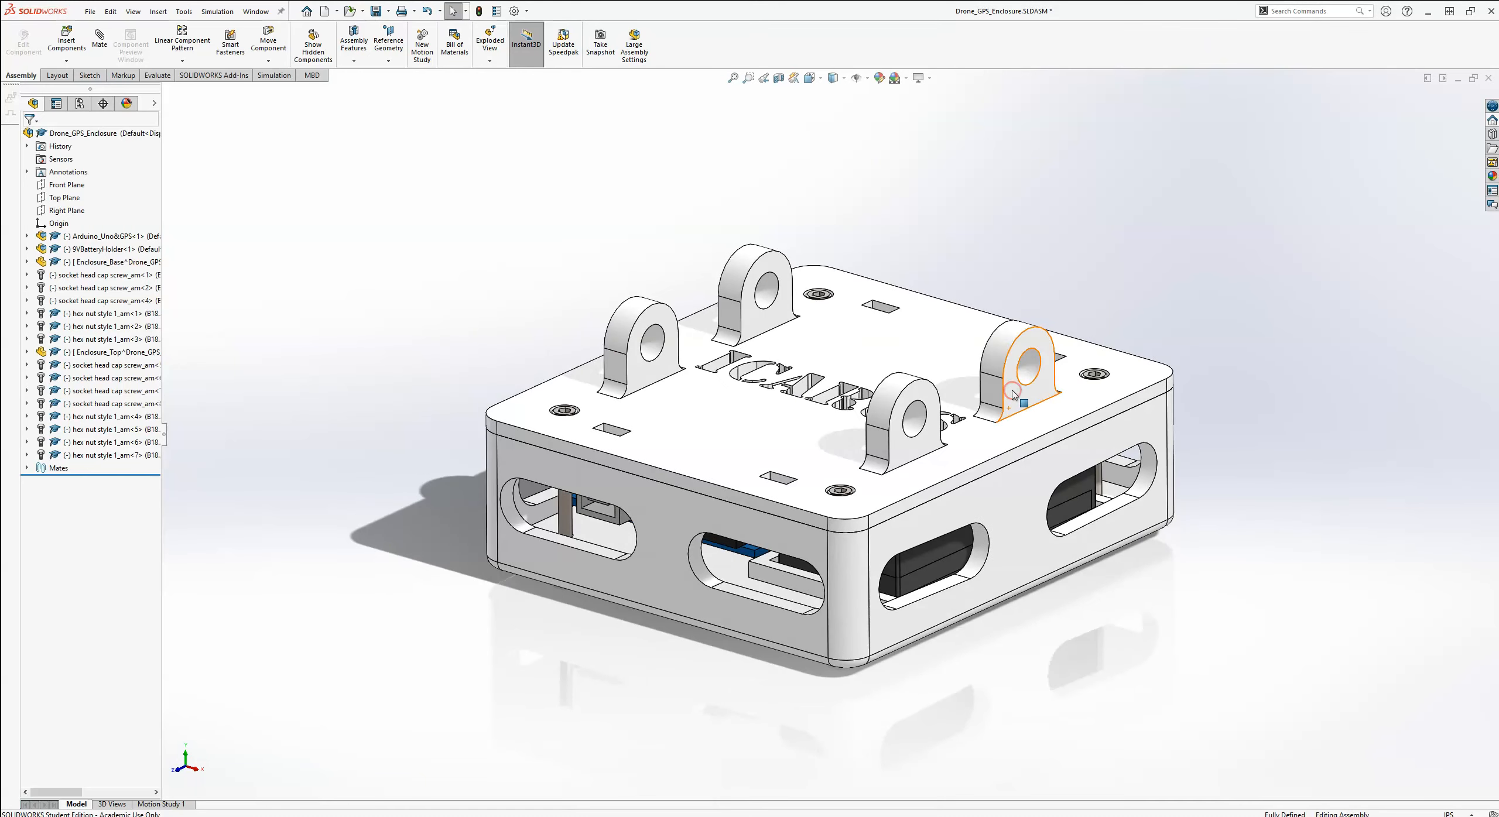
# - Show the enclosure assembly in isometric view and start a new exploded view
pyautogui.moveTo(758, 609); pyautogui.dragTo(770, 527, button='middle')
pyautogui.hotkey('ctrl', '7')
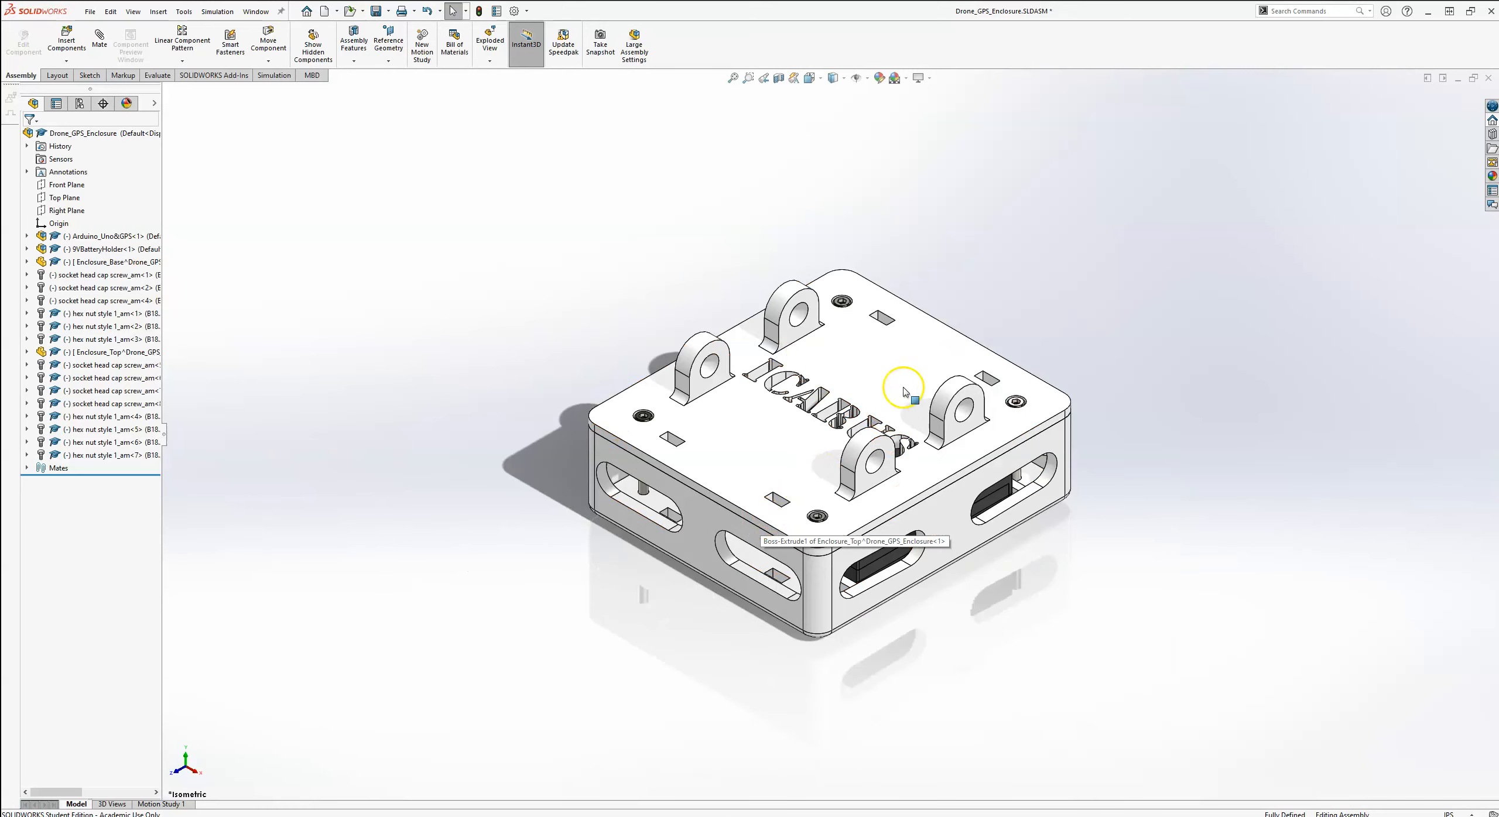
pyautogui.scroll(1, 903, 387)
pyautogui.scroll(-1, 966, 331)
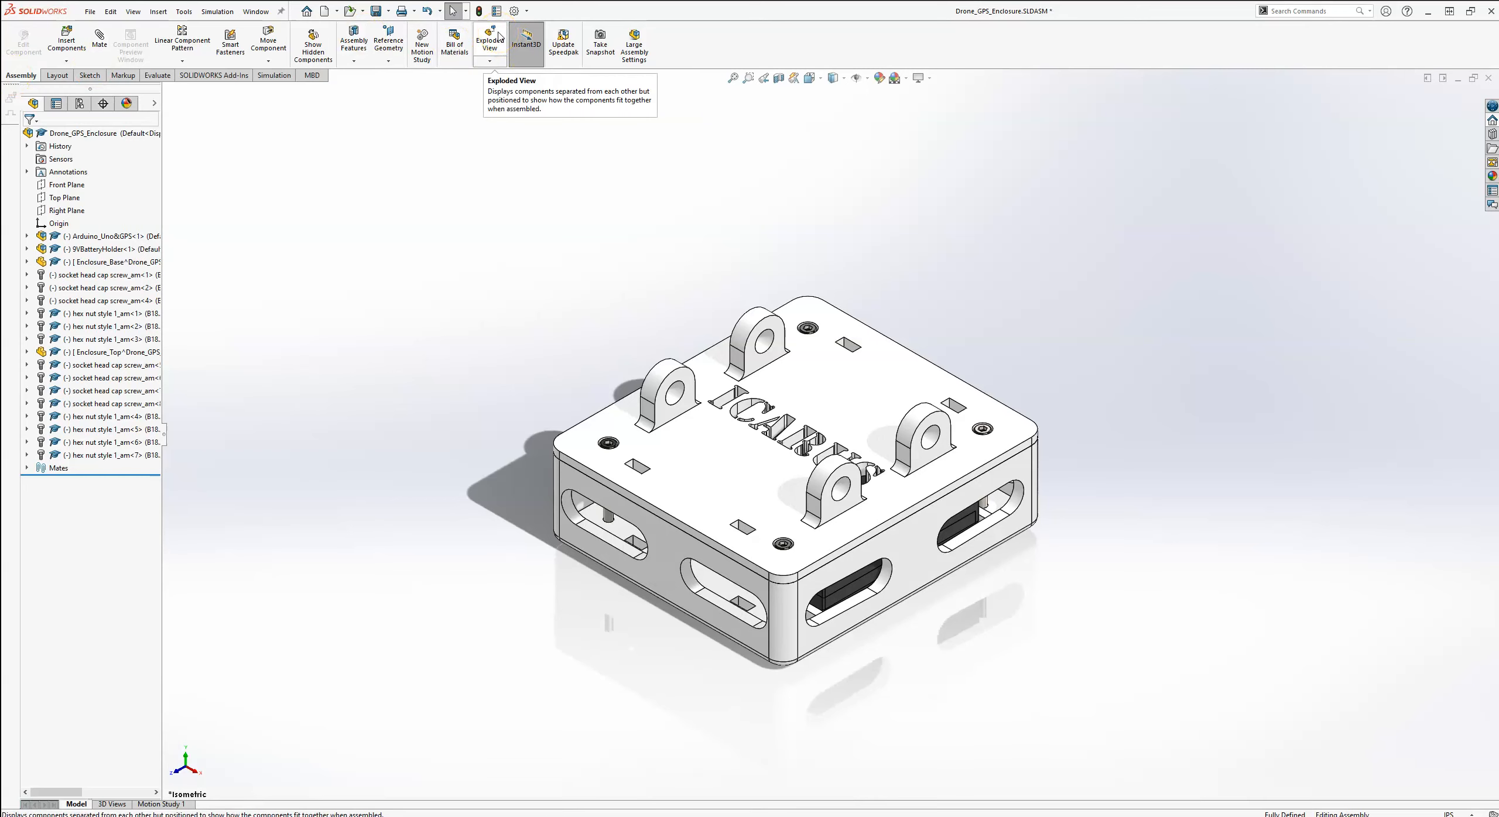
pyautogui.click(490, 41)
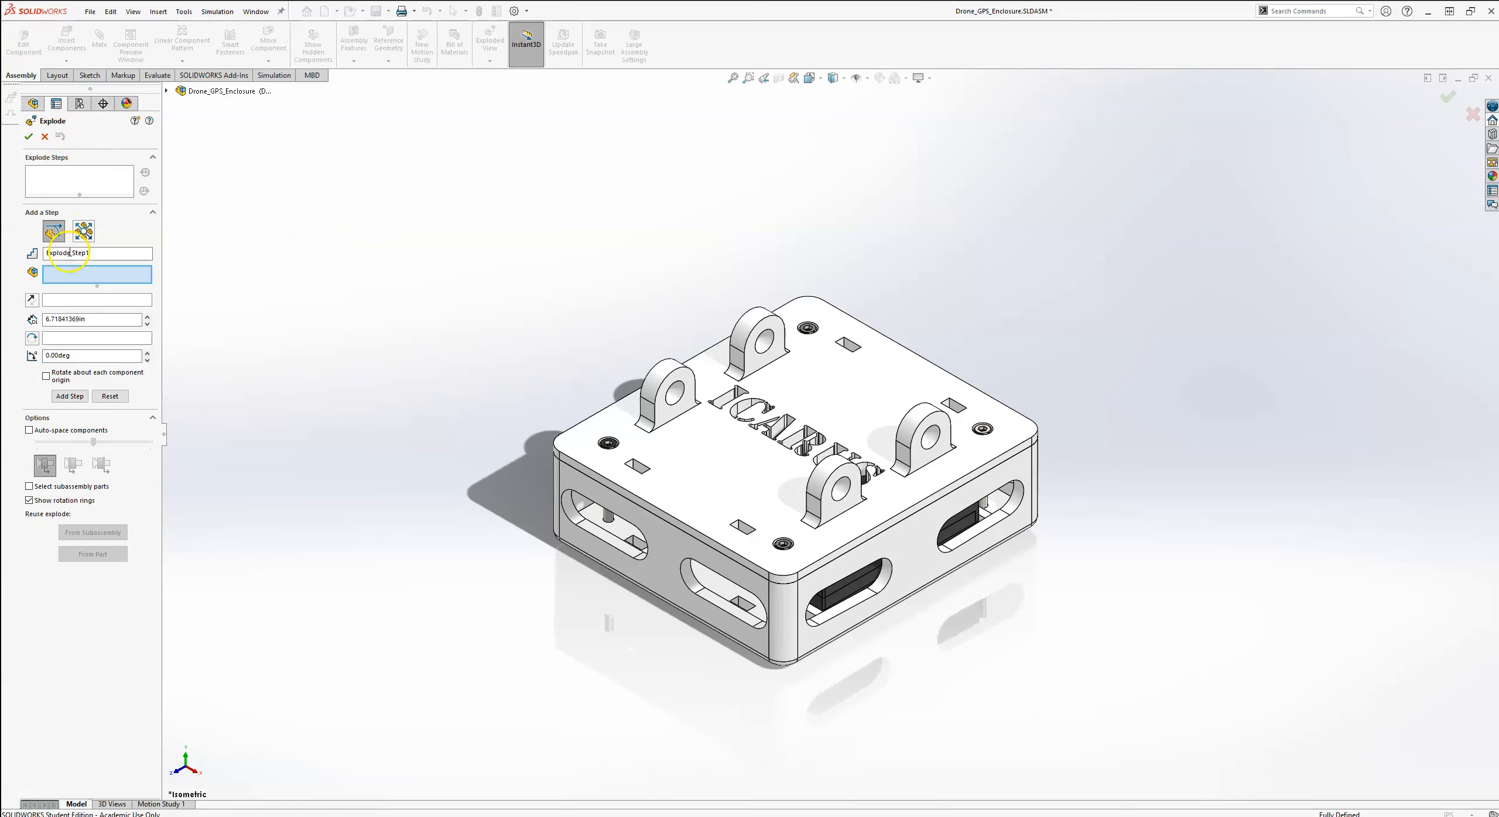
pyautogui.click(91, 254)
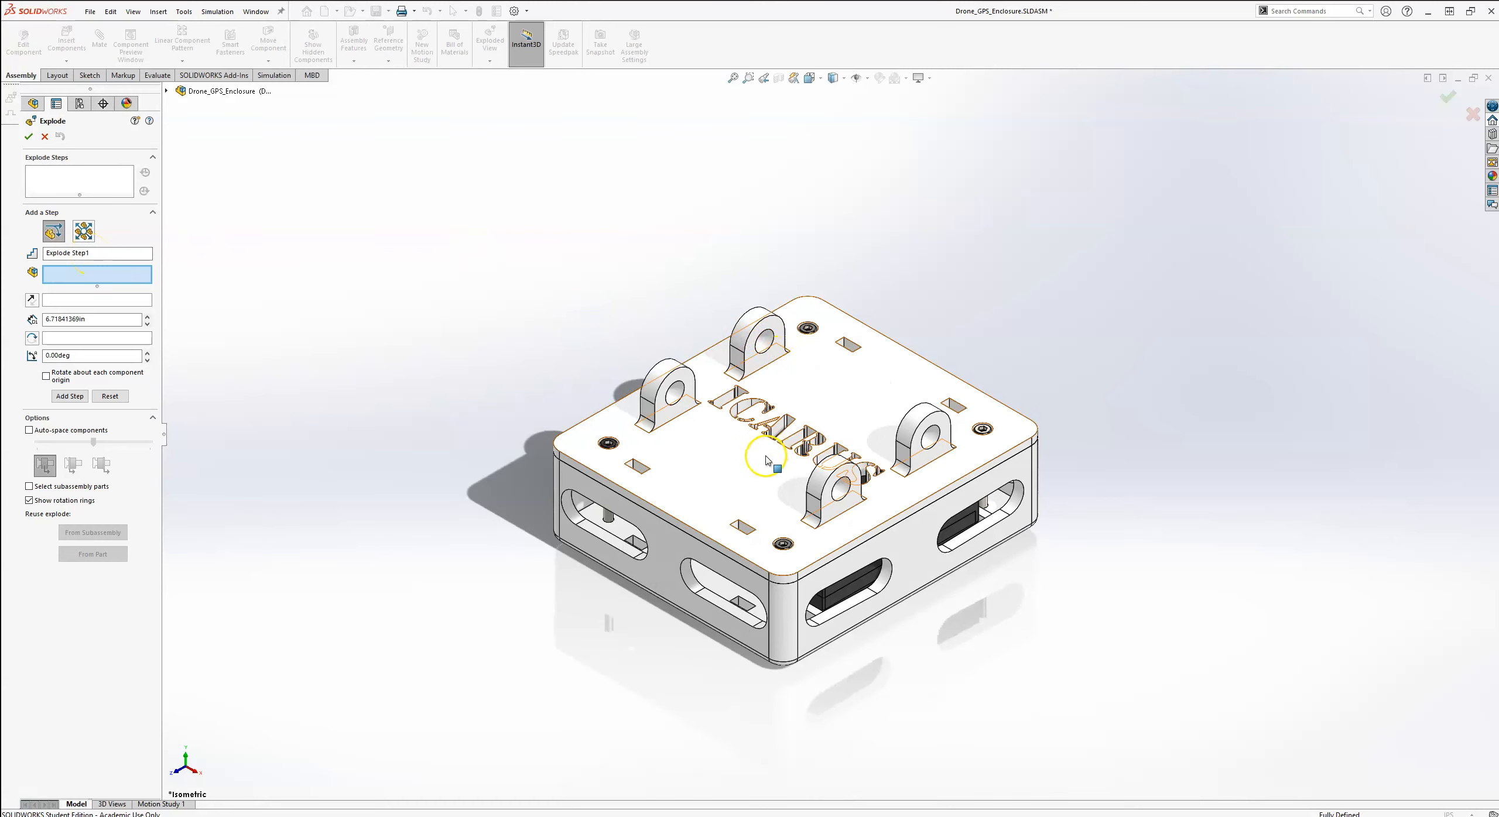
# - Explode the four cap screws of the enclosure top about 7.83 in upward along Y as the first explode step
pyautogui.scroll(-5, 597, 557)
pyautogui.click(590, 549)
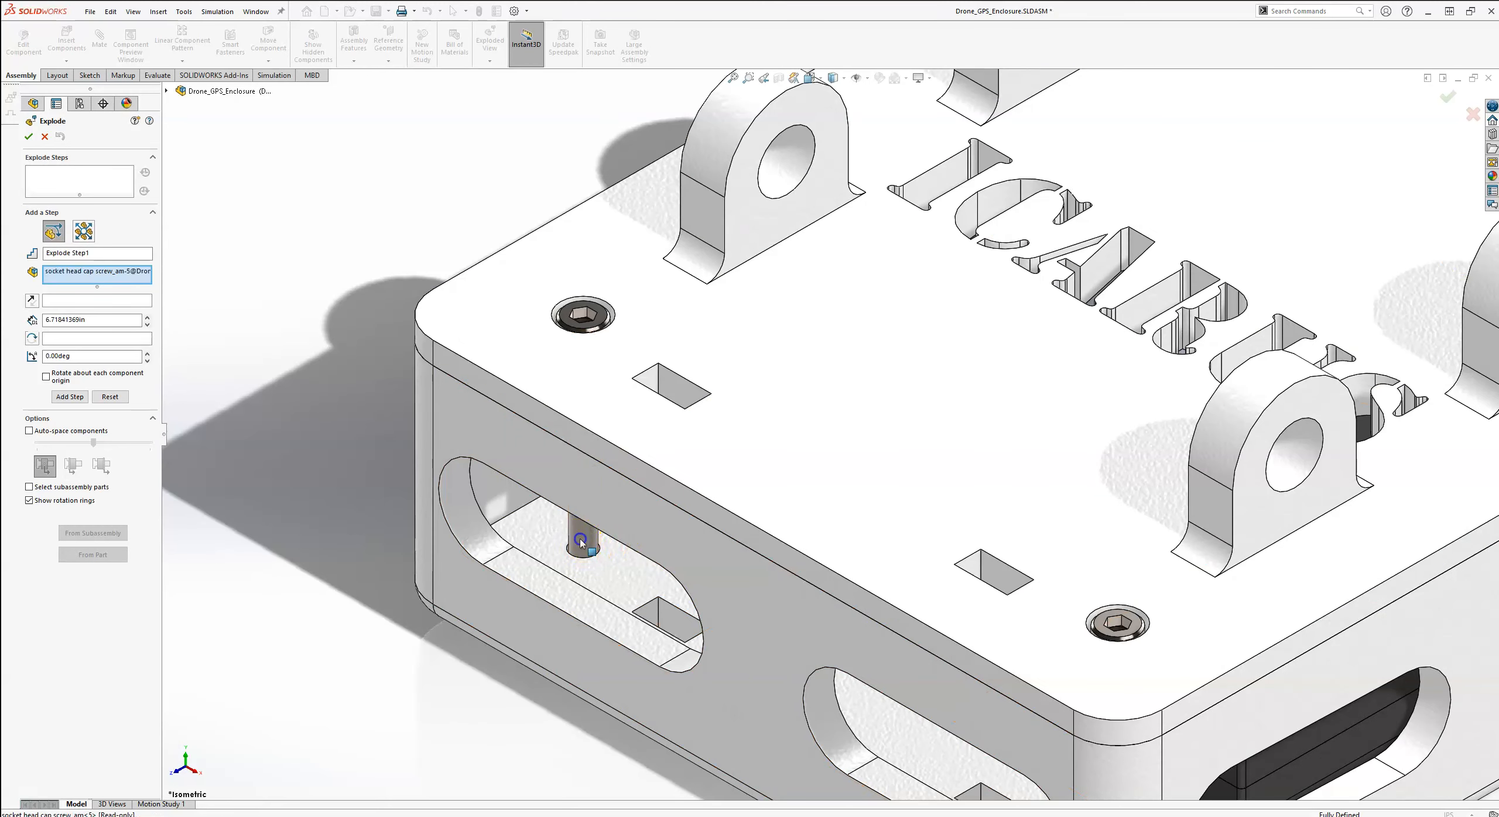
pyautogui.click(1133, 624)
pyautogui.scroll(5, 1150, 526)
pyautogui.scroll(-6, 1188, 392)
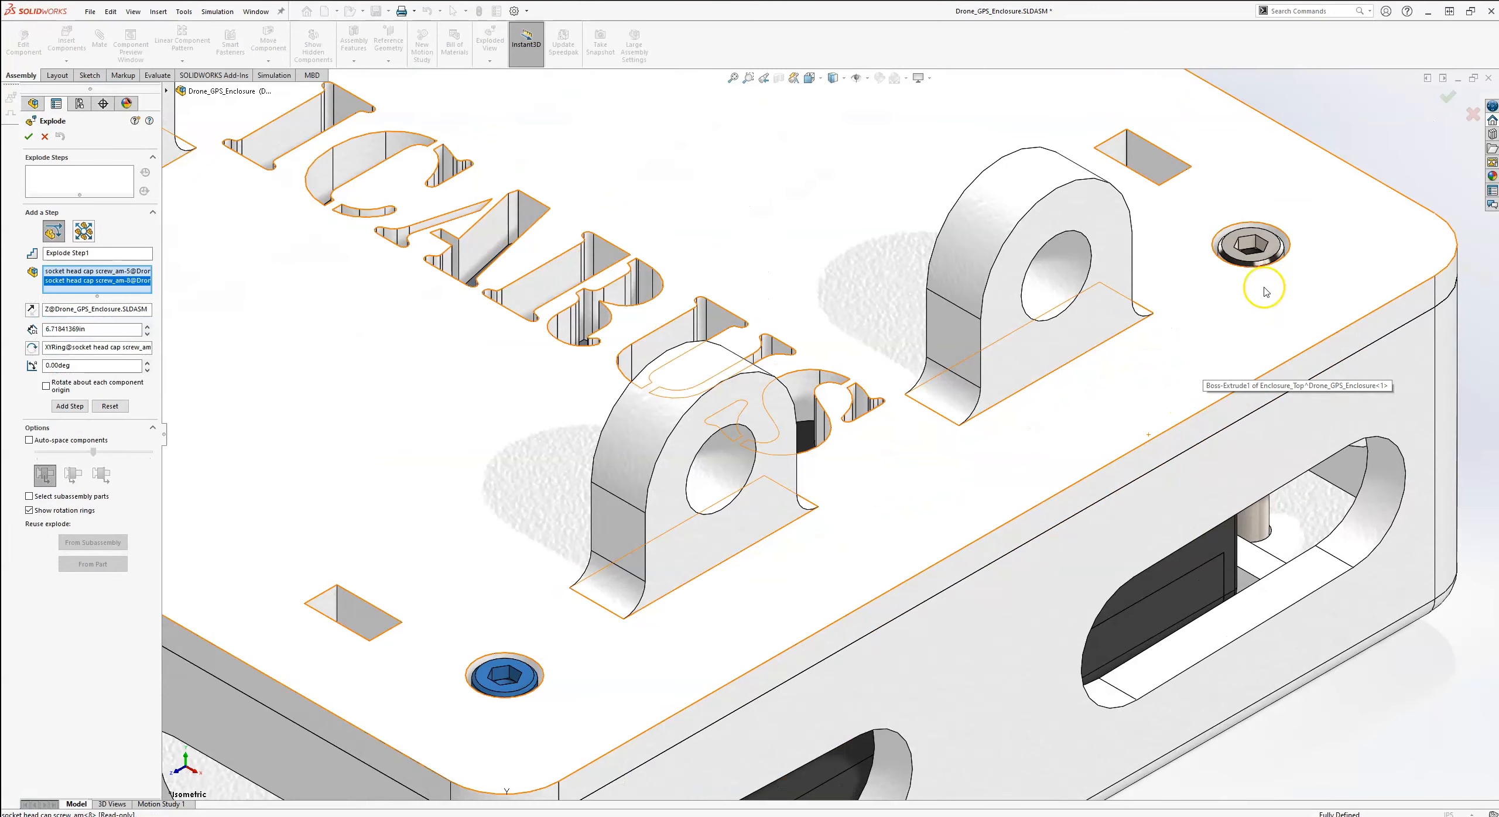
pyautogui.click(1250, 245)
pyautogui.scroll(6, 1171, 311)
pyautogui.scroll(-3, 820, 322)
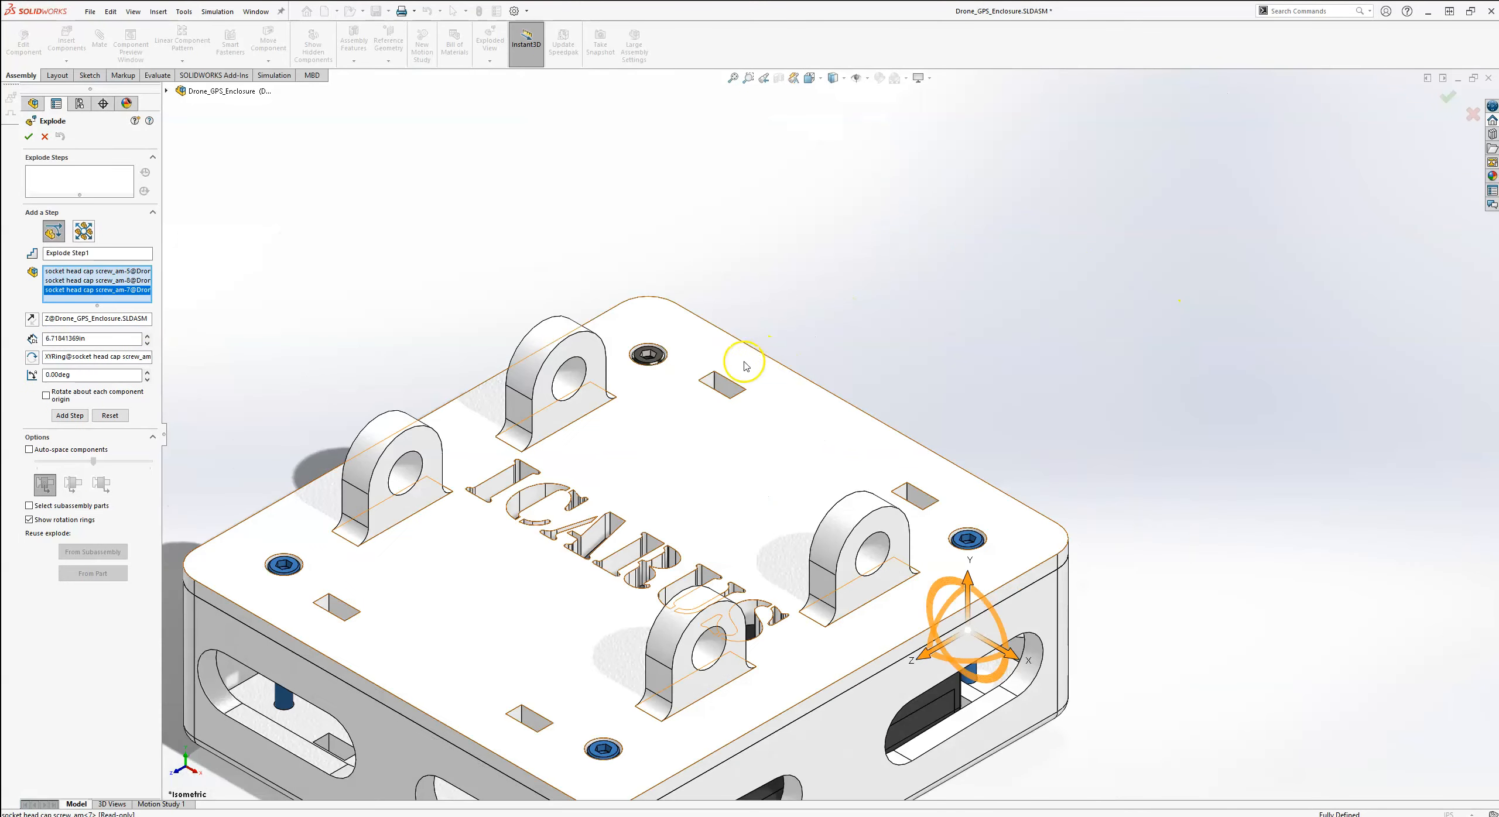
pyautogui.scroll(-5, 674, 363)
pyautogui.click(592, 375)
pyautogui.scroll(5, 611, 386)
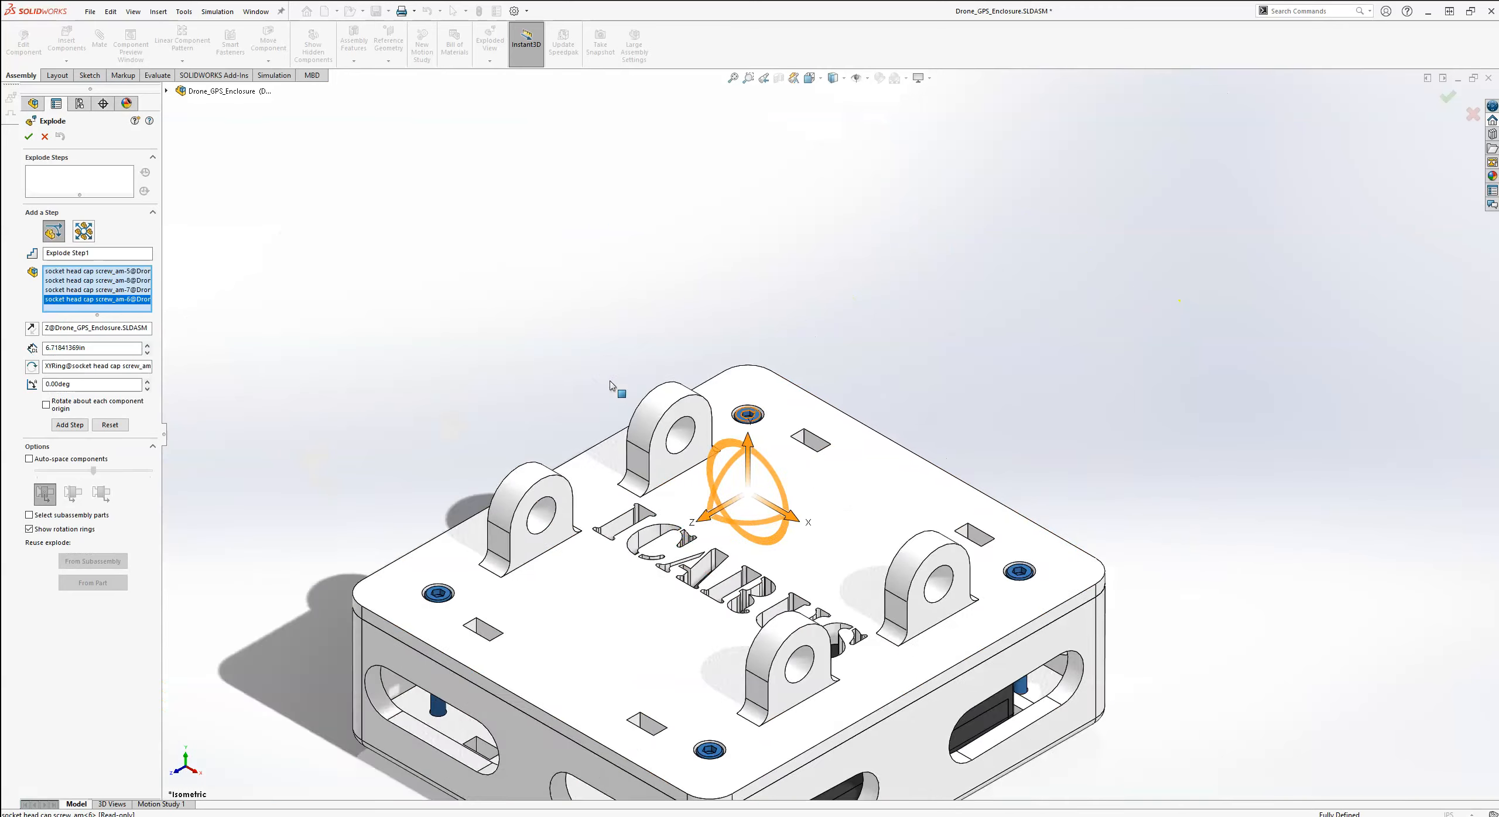
pyautogui.scroll(5, 611, 385)
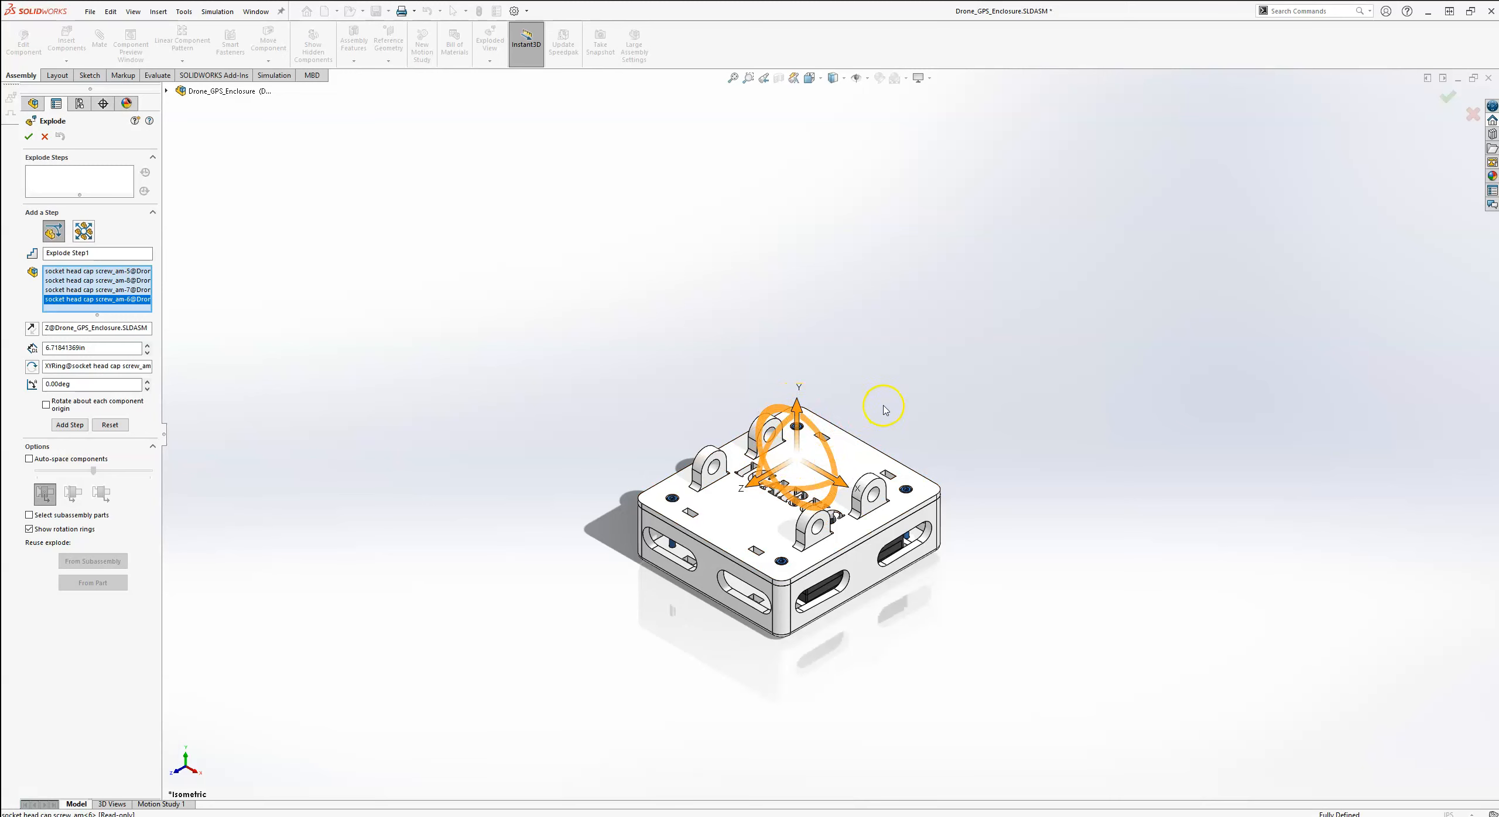
pyautogui.scroll(1, 781, 296)
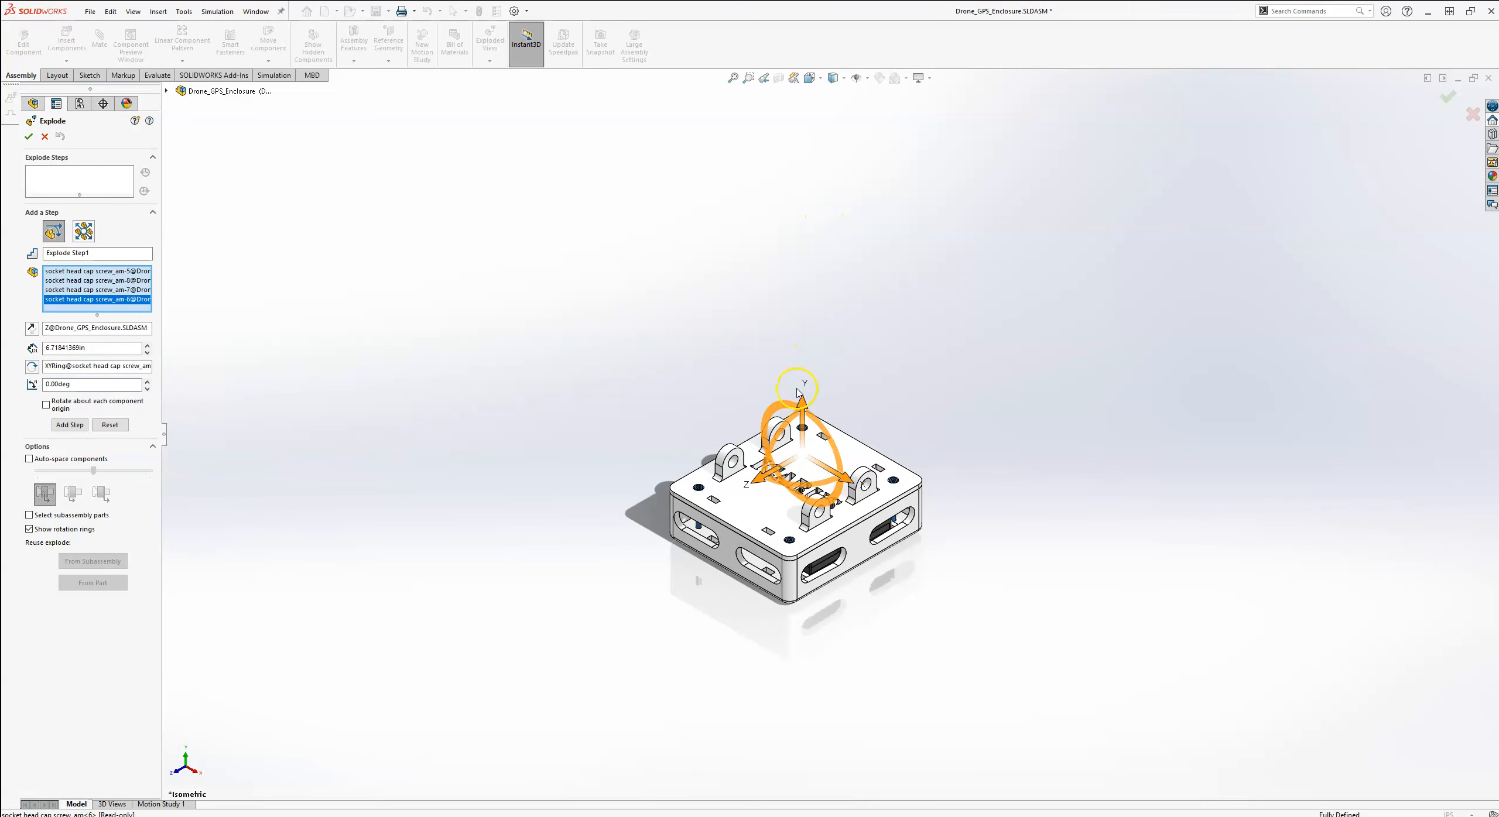
pyautogui.moveTo(802, 404); pyautogui.dragTo(803, 134)
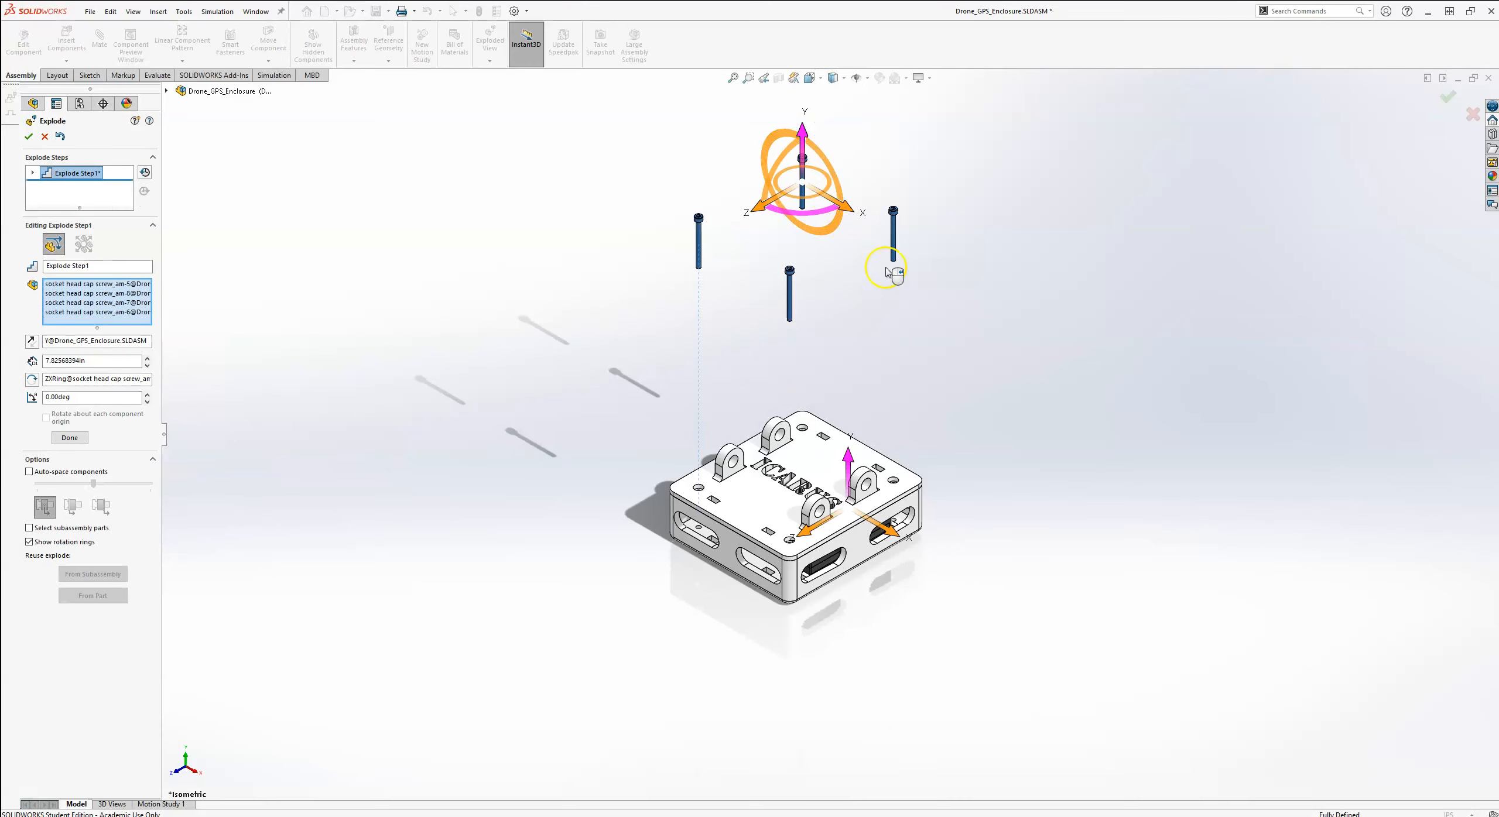
pyautogui.click(73, 438)
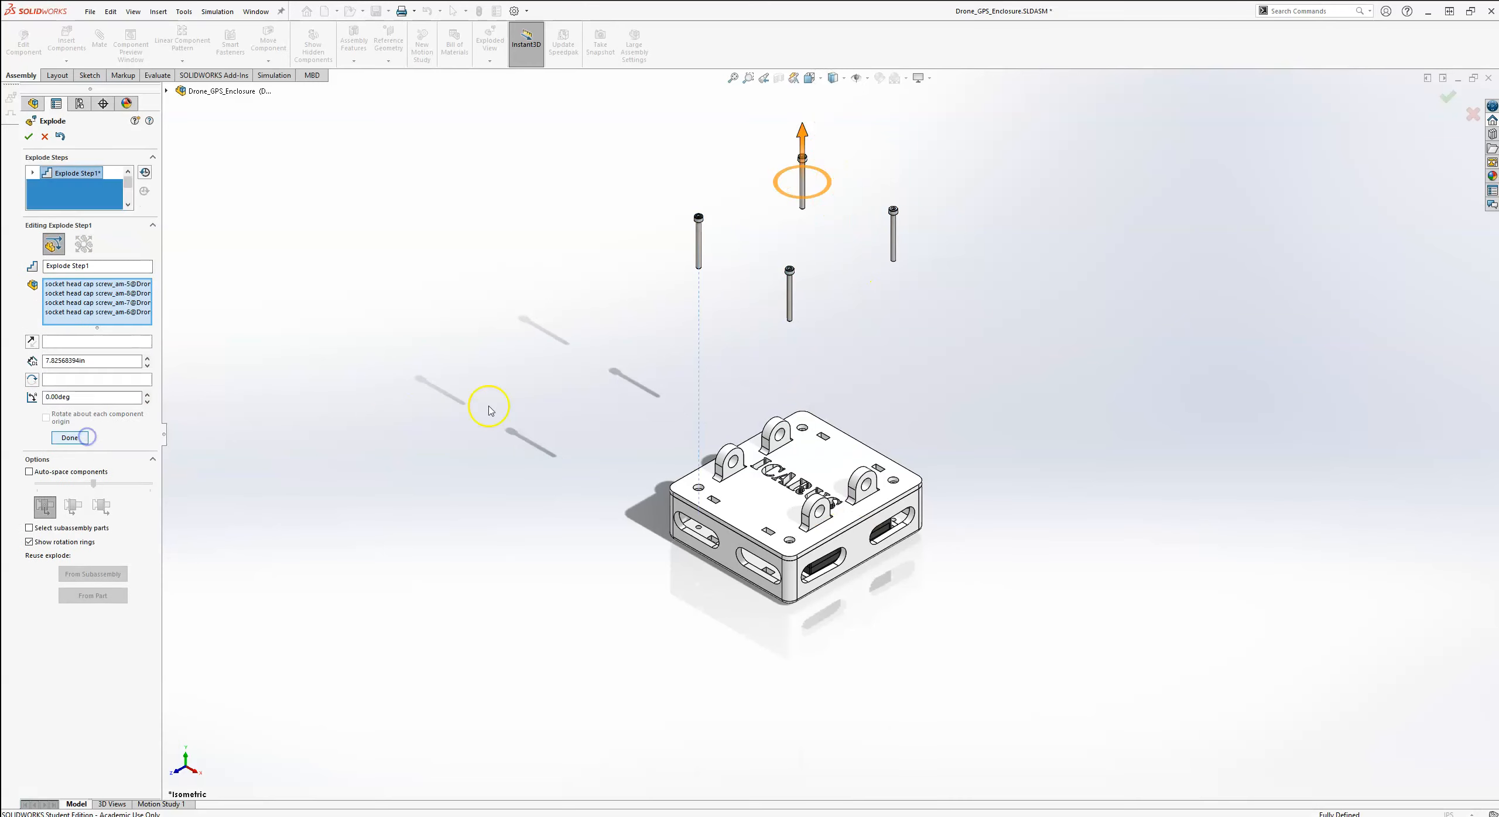
pyautogui.doubleClick(33, 174)
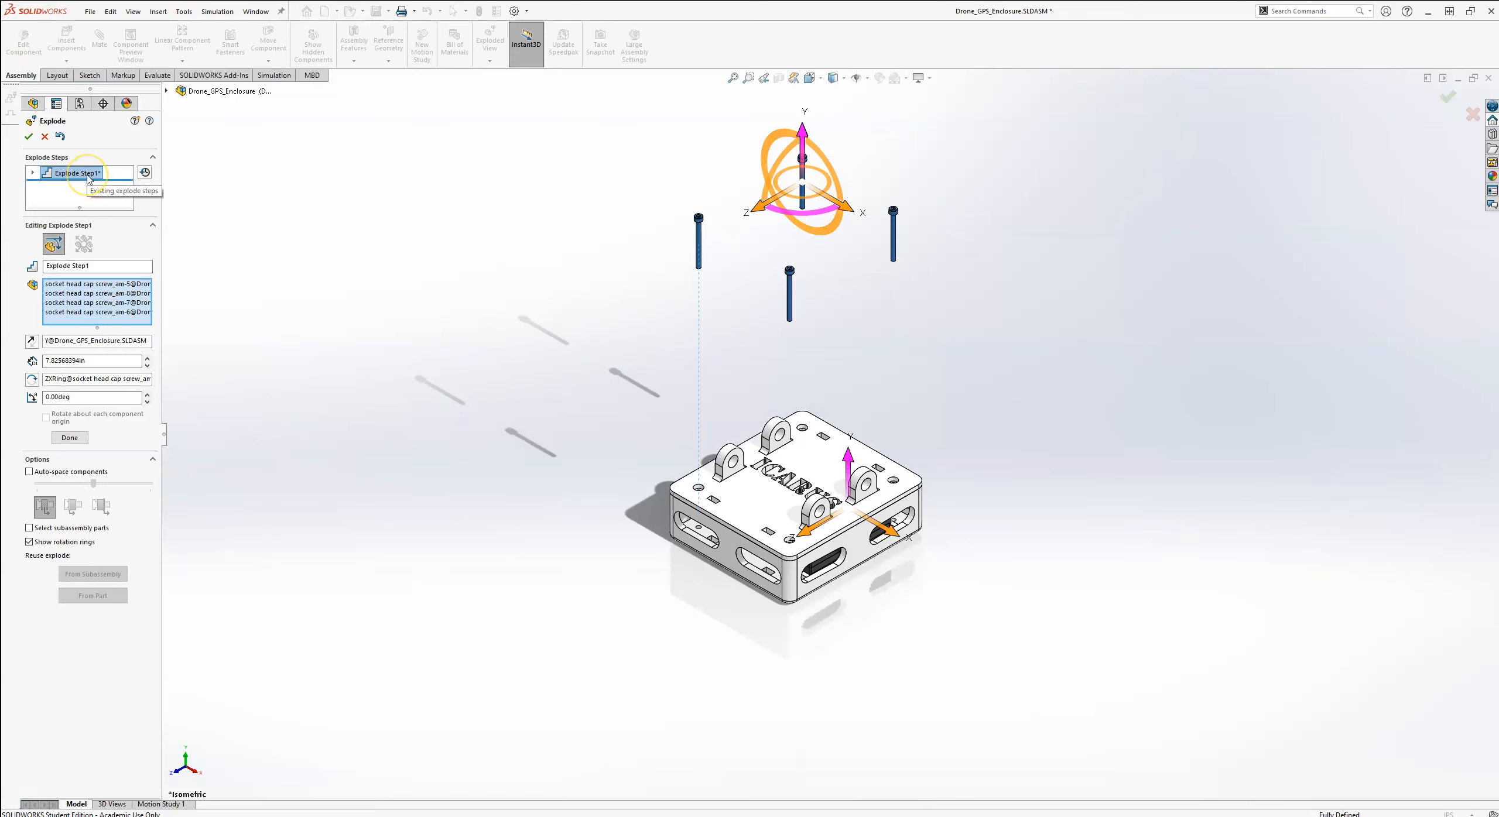
pyautogui.click(70, 437)
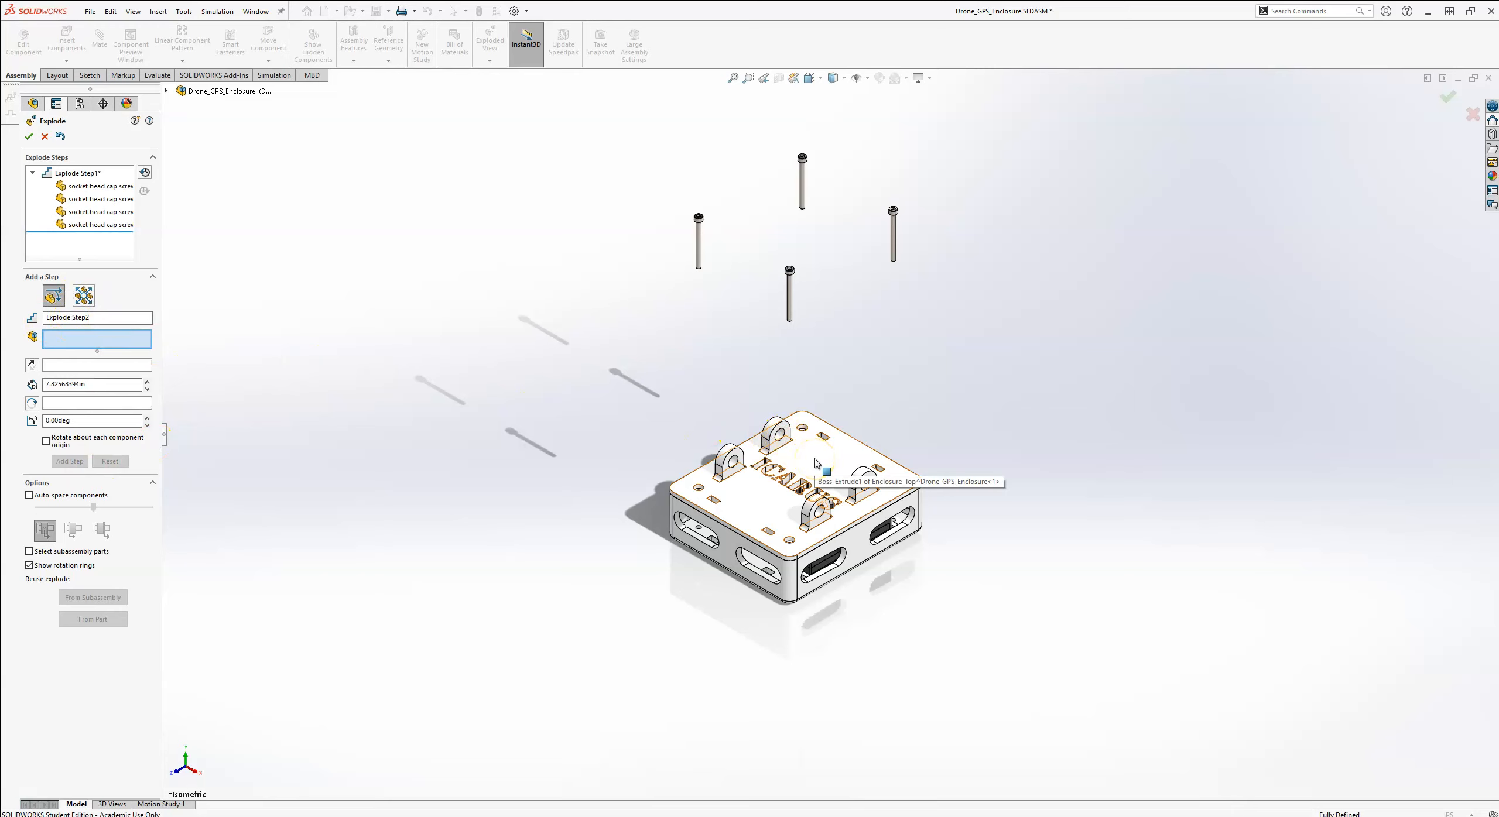
# - Add an explode step that lifts the enclosure top about 5.01 in along Y, below the raised screws
pyautogui.click(809, 442)
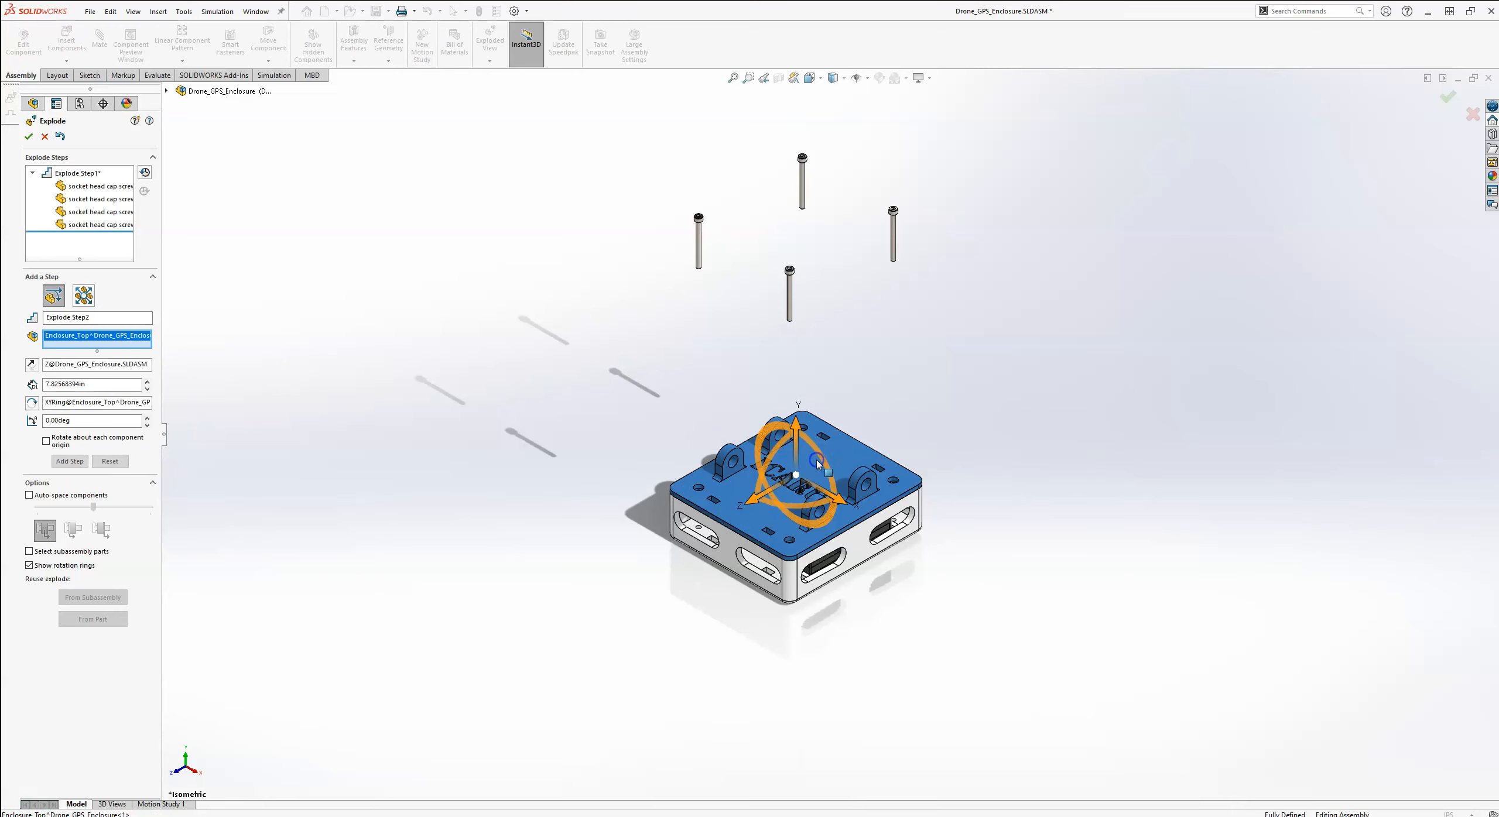
pyautogui.moveTo(809, 442); pyautogui.dragTo(800, 253)
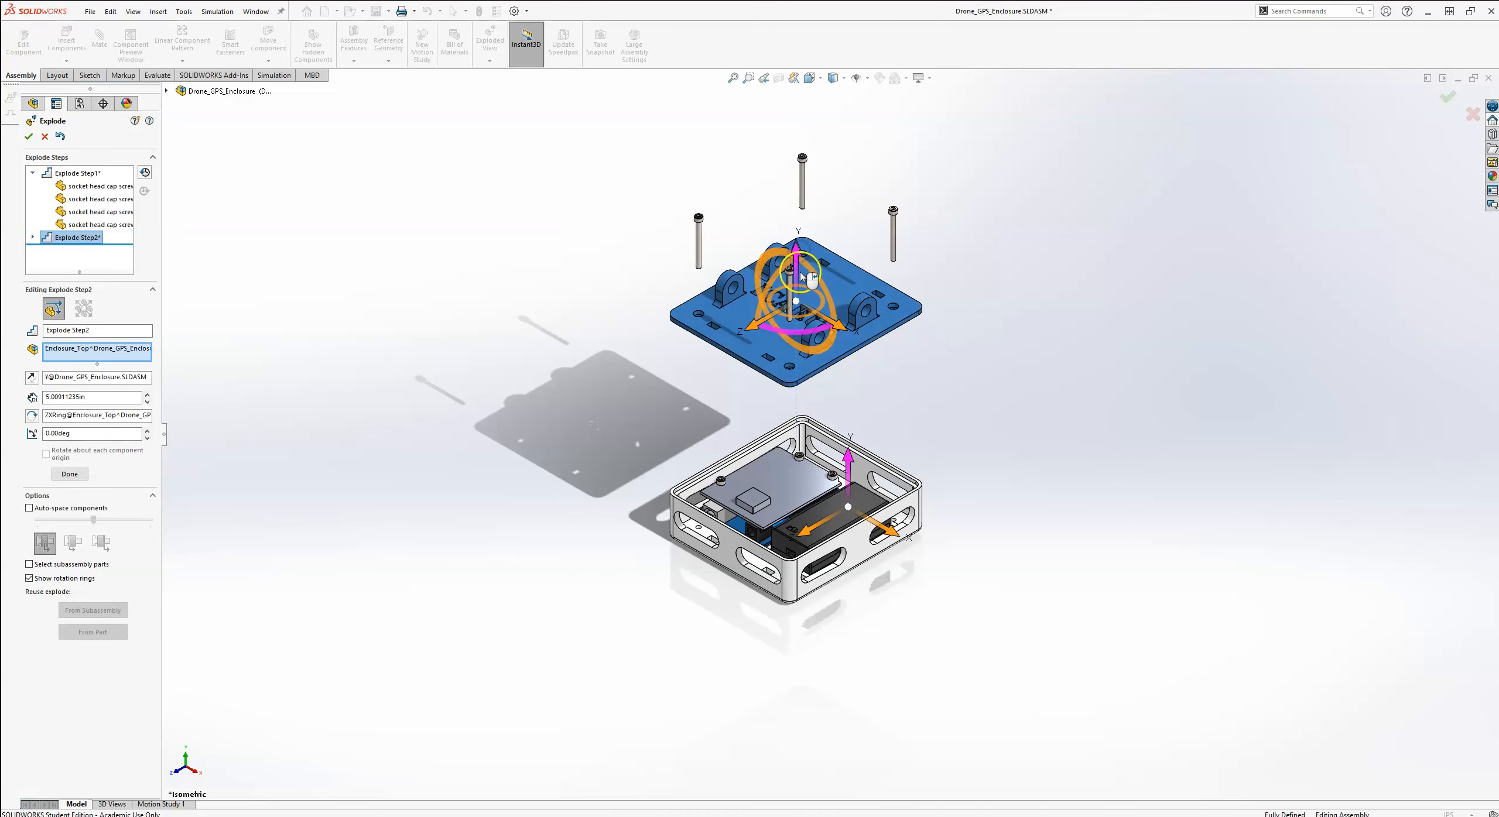
pyautogui.click(70, 474)
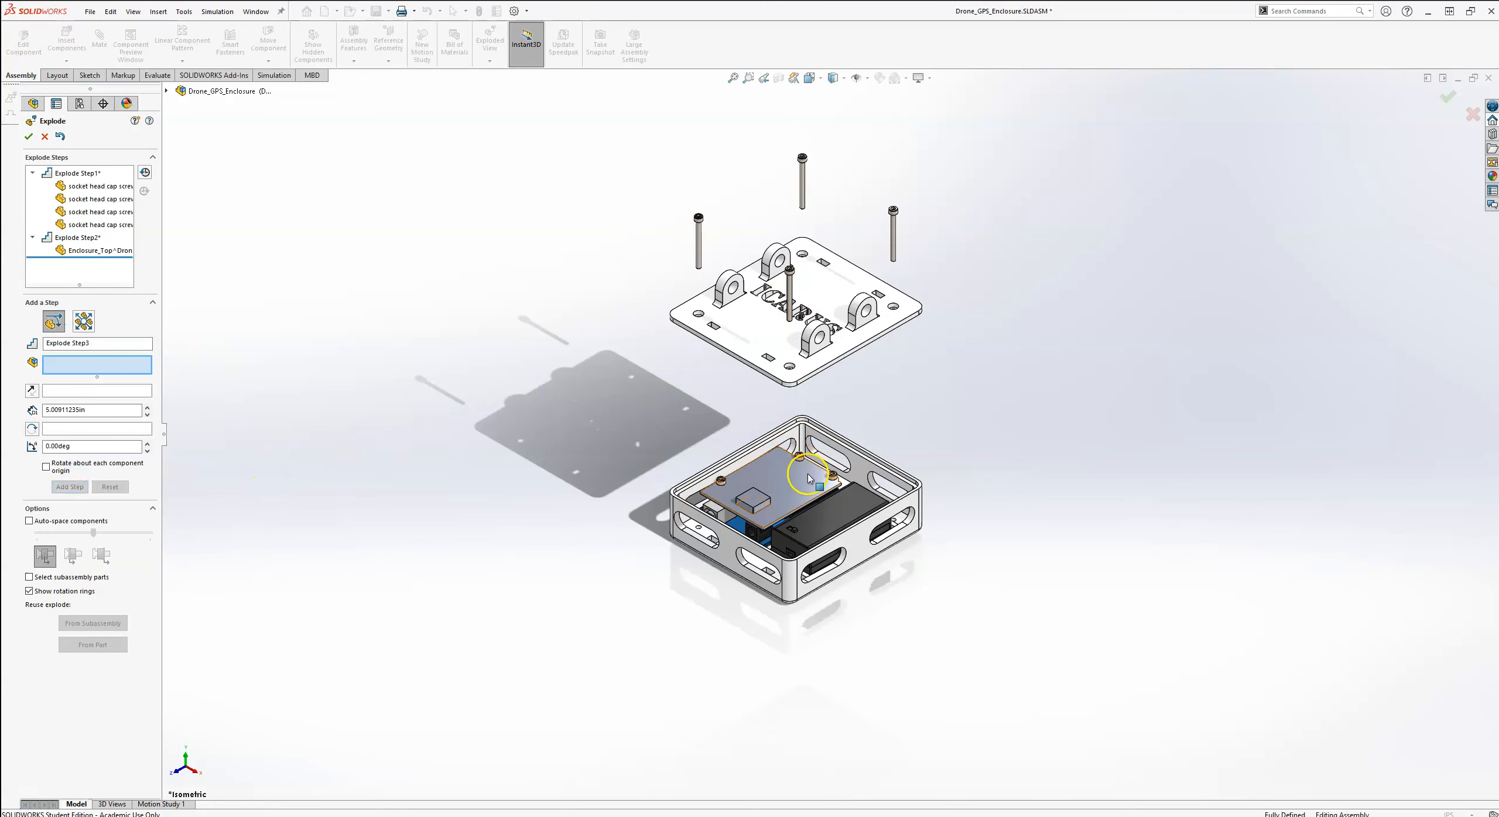
# - Add an explode step raising the three cap screws of the circuit board about 1.69 in along Y
pyautogui.scroll(-5, 837, 519)
pyautogui.scroll(-3, 770, 507)
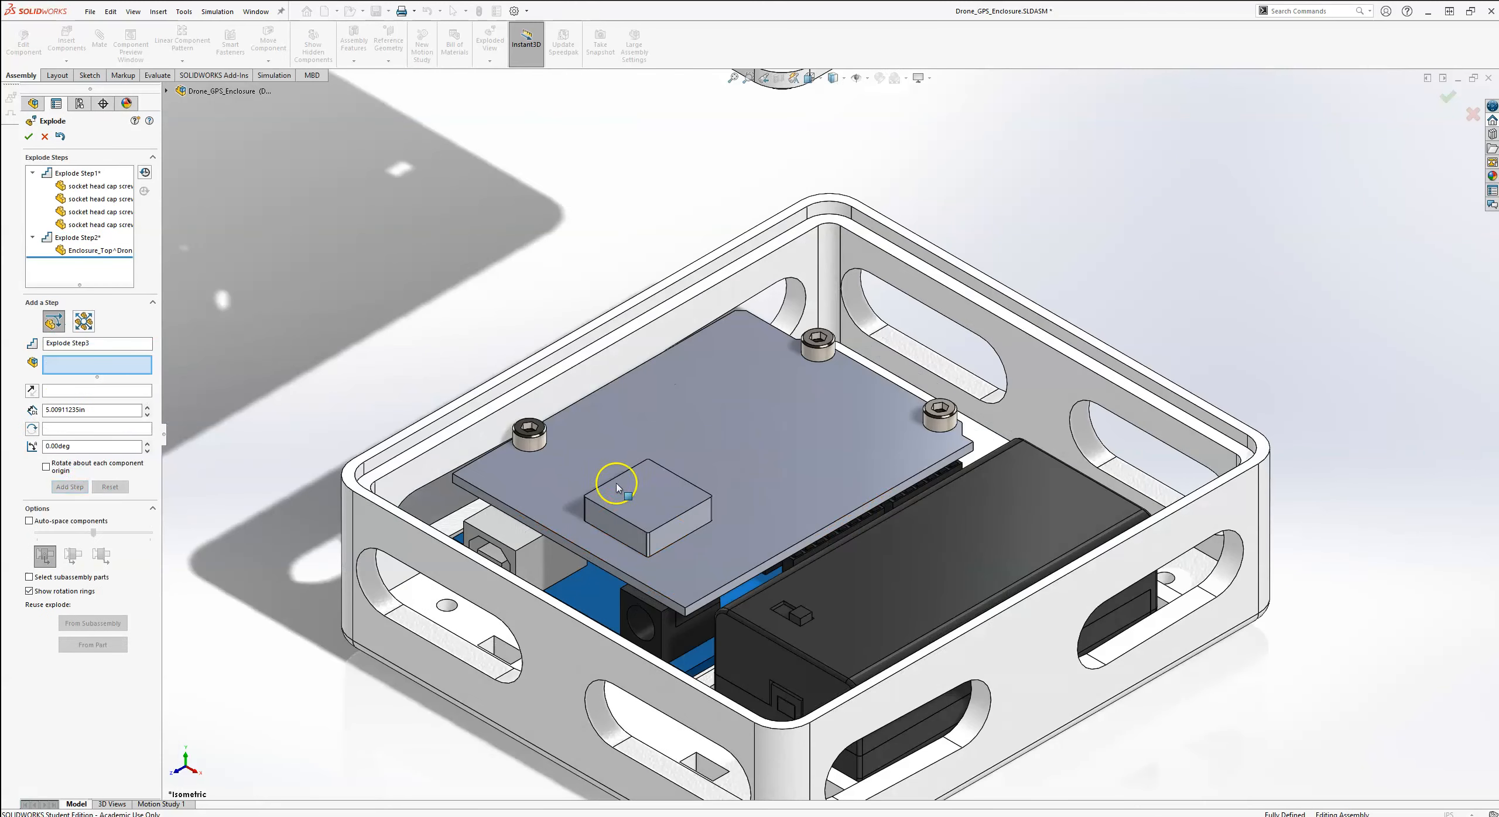
pyautogui.click(538, 443)
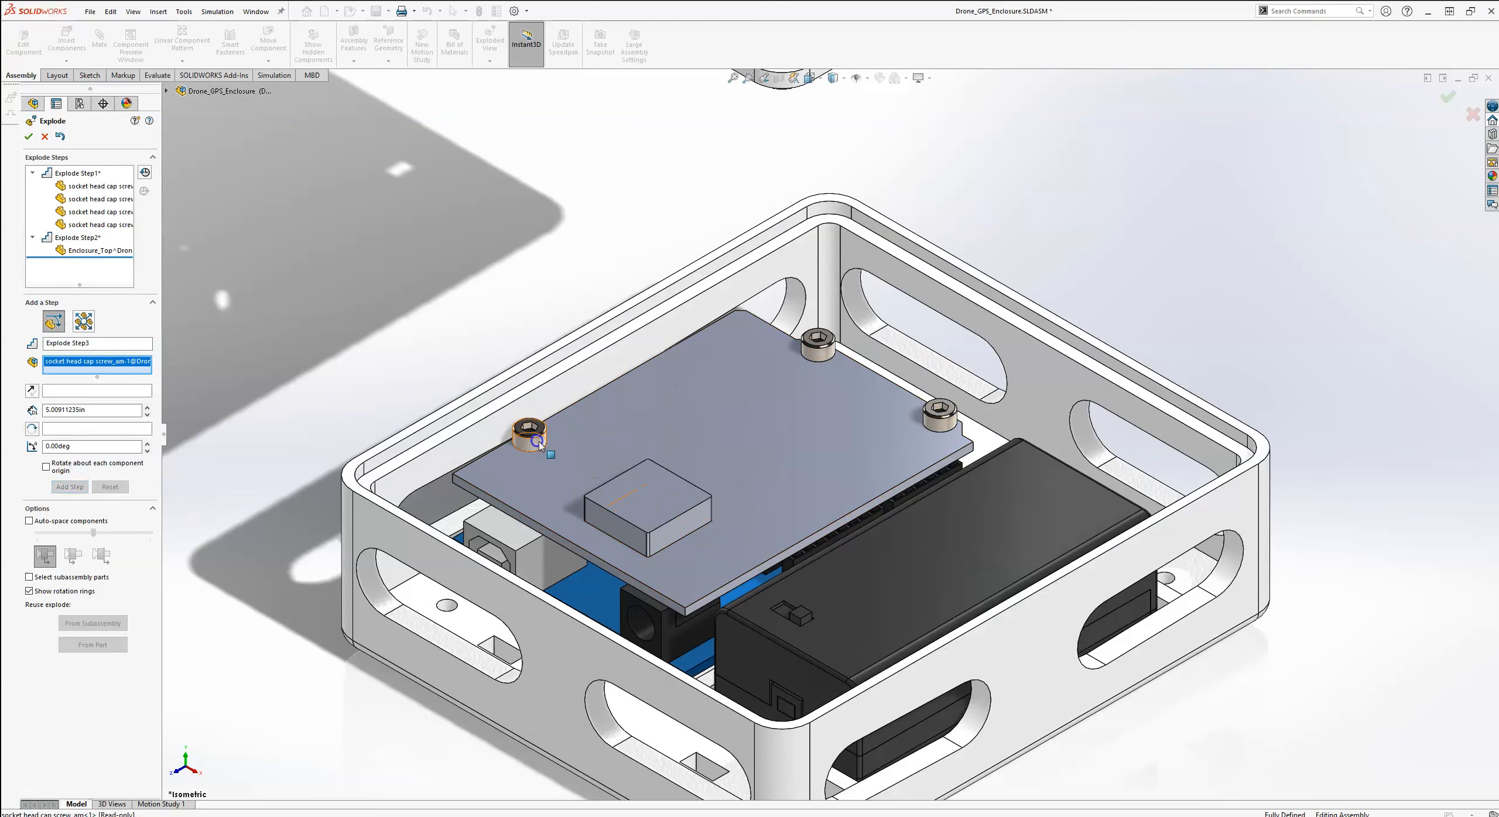
pyautogui.click(818, 355)
pyautogui.click(936, 426)
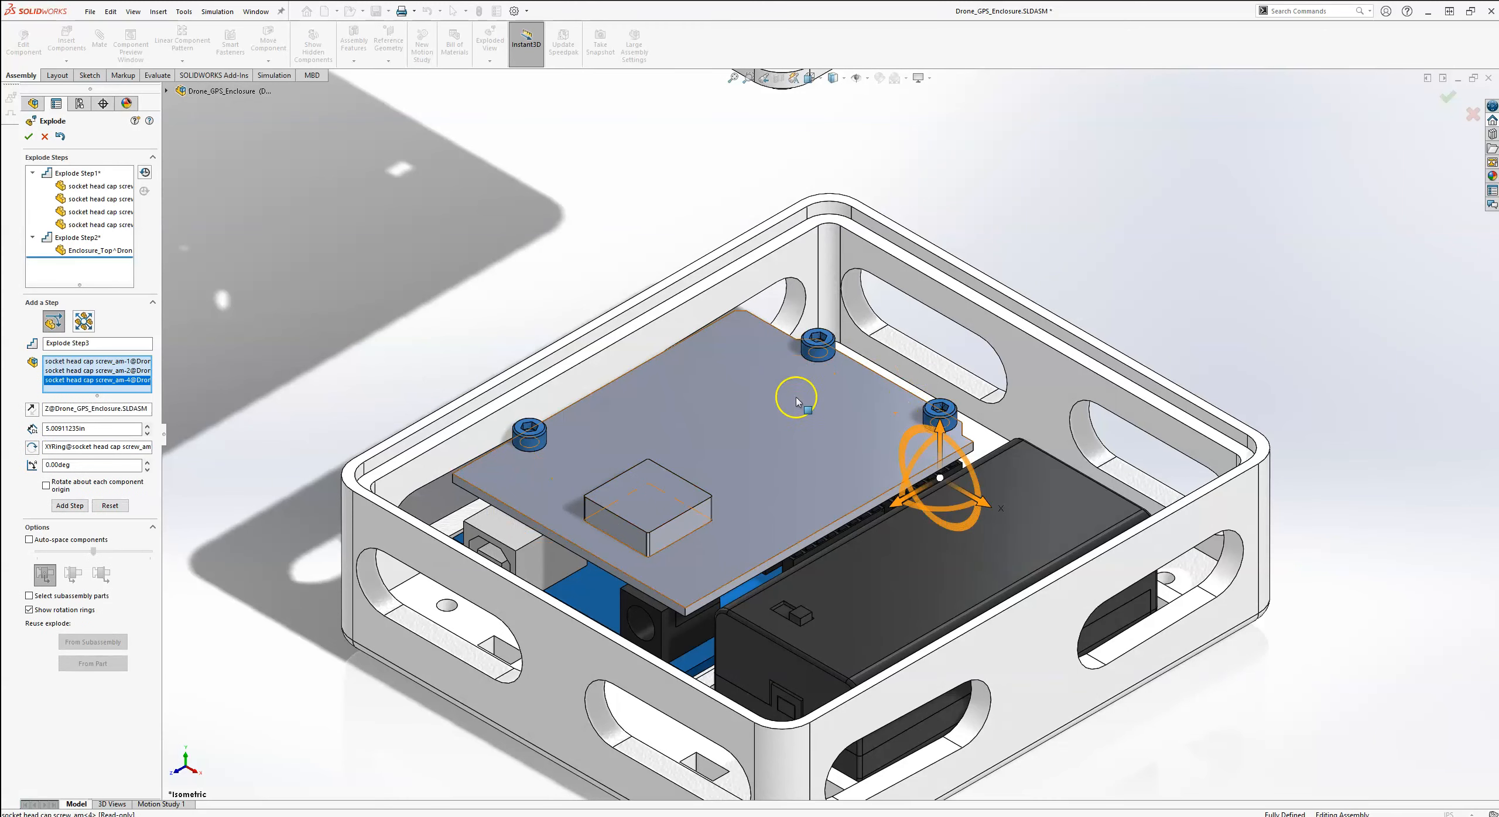
pyautogui.scroll(5, 808, 381)
pyautogui.scroll(-2, 834, 350)
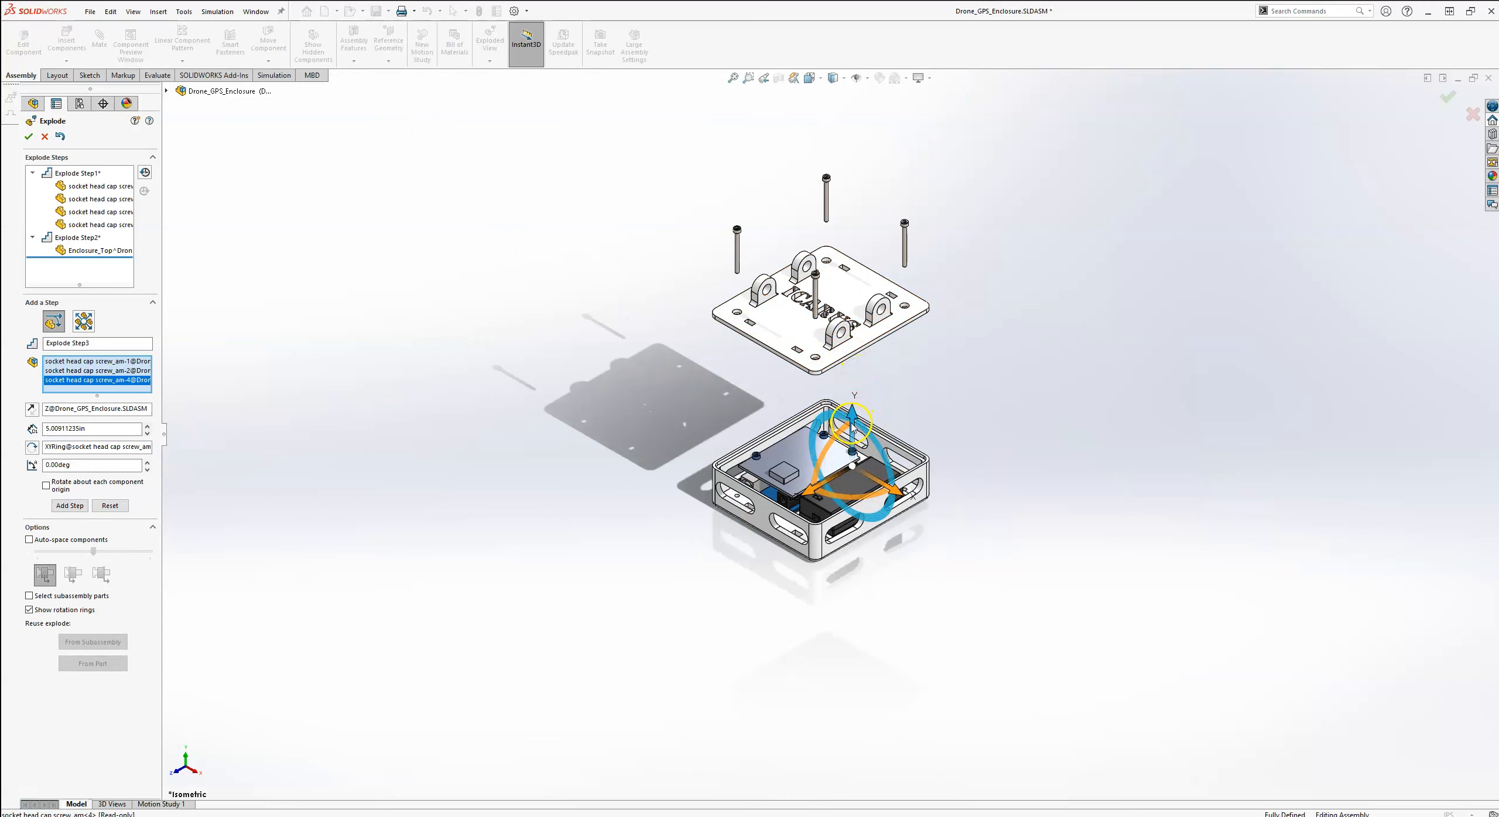
pyautogui.moveTo(853, 426); pyautogui.dragTo(853, 376)
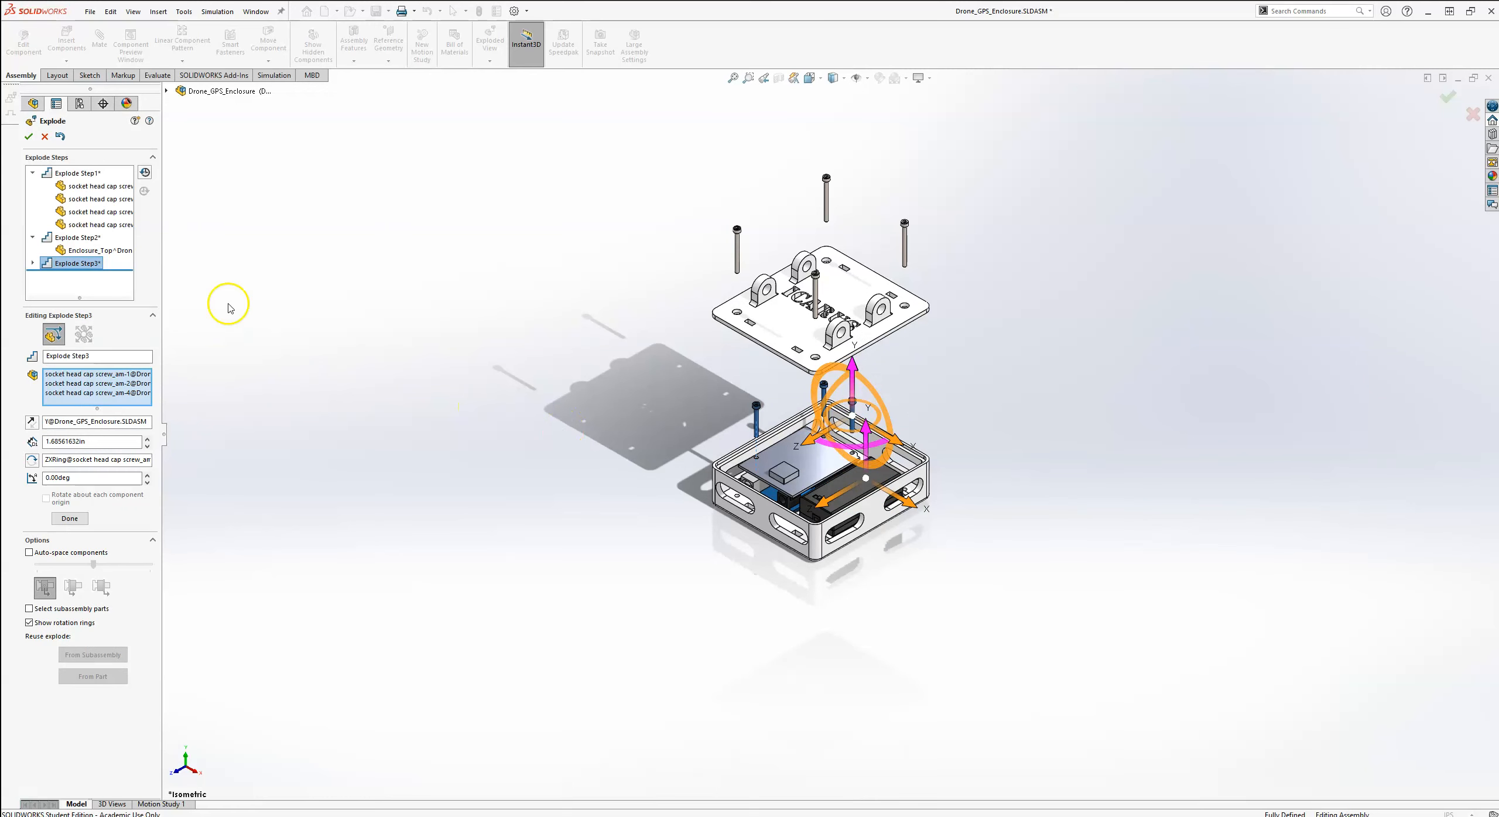
pyautogui.click(69, 518)
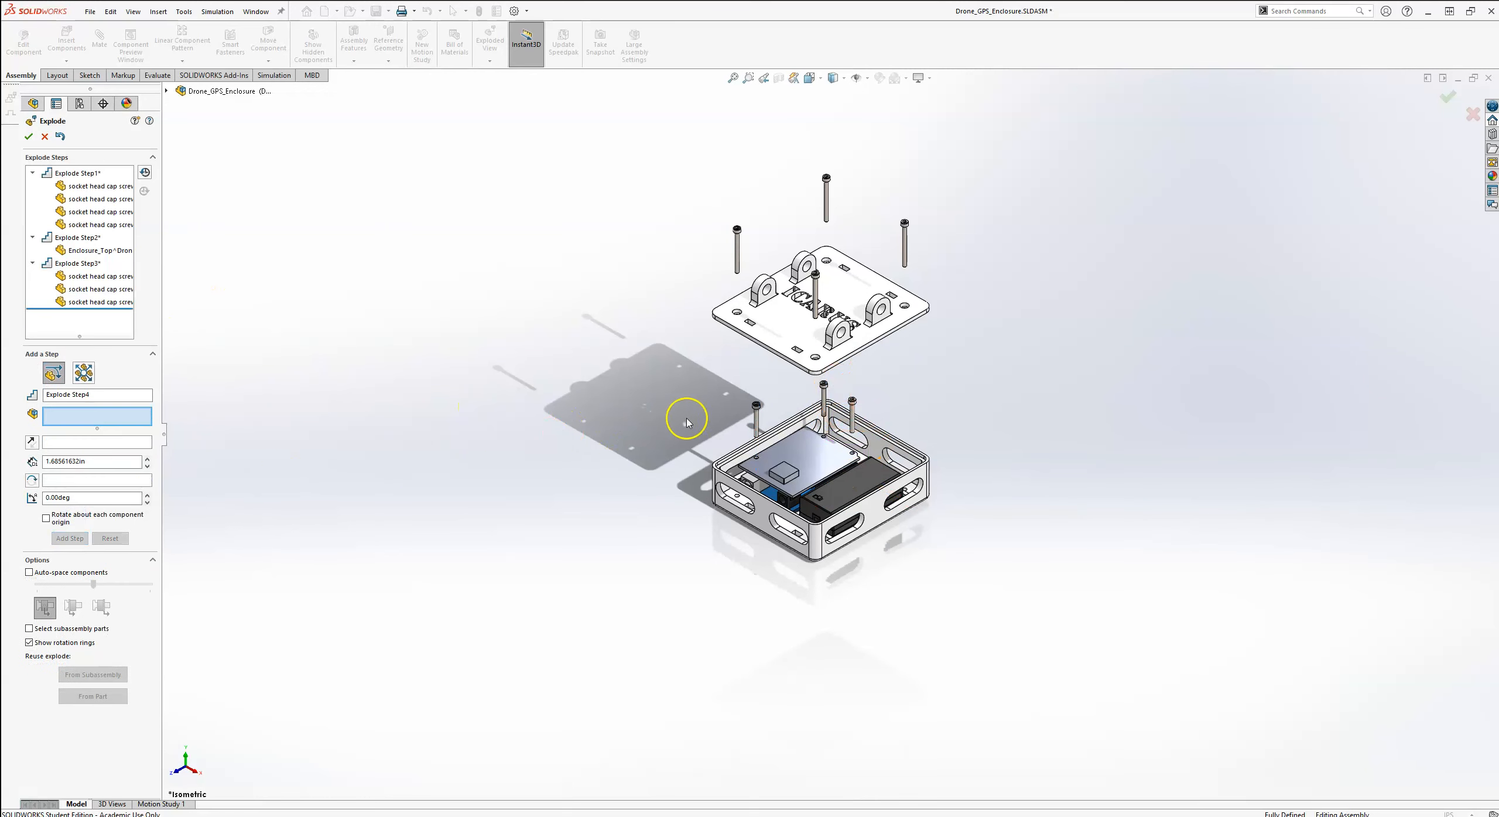
# - Add an explode step that moves the enclosure base about 3.78 in downward along Y, clear of the electronics
pyautogui.click(876, 518)
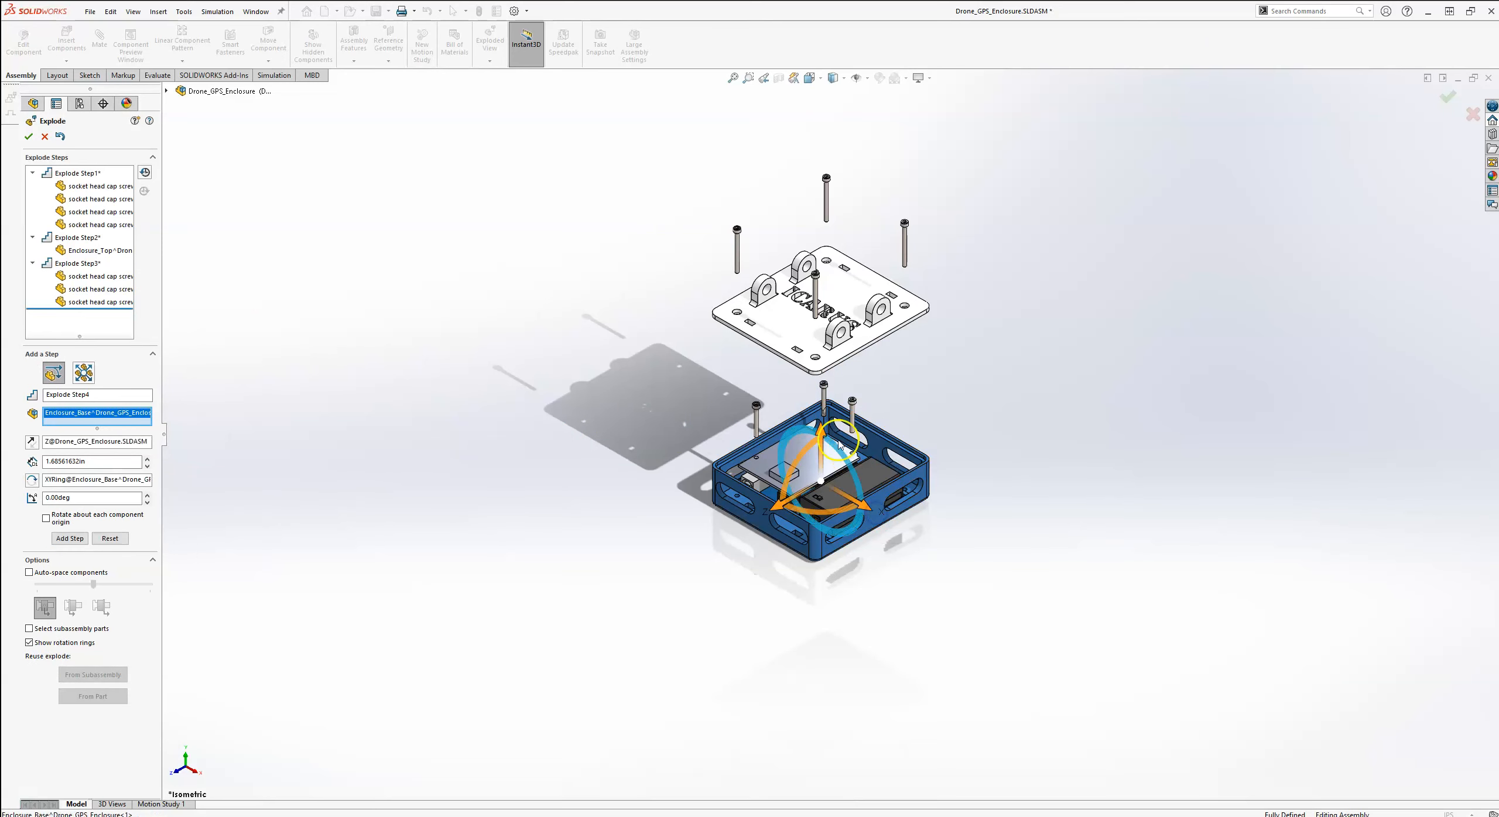
pyautogui.moveTo(824, 431); pyautogui.dragTo(871, 541)
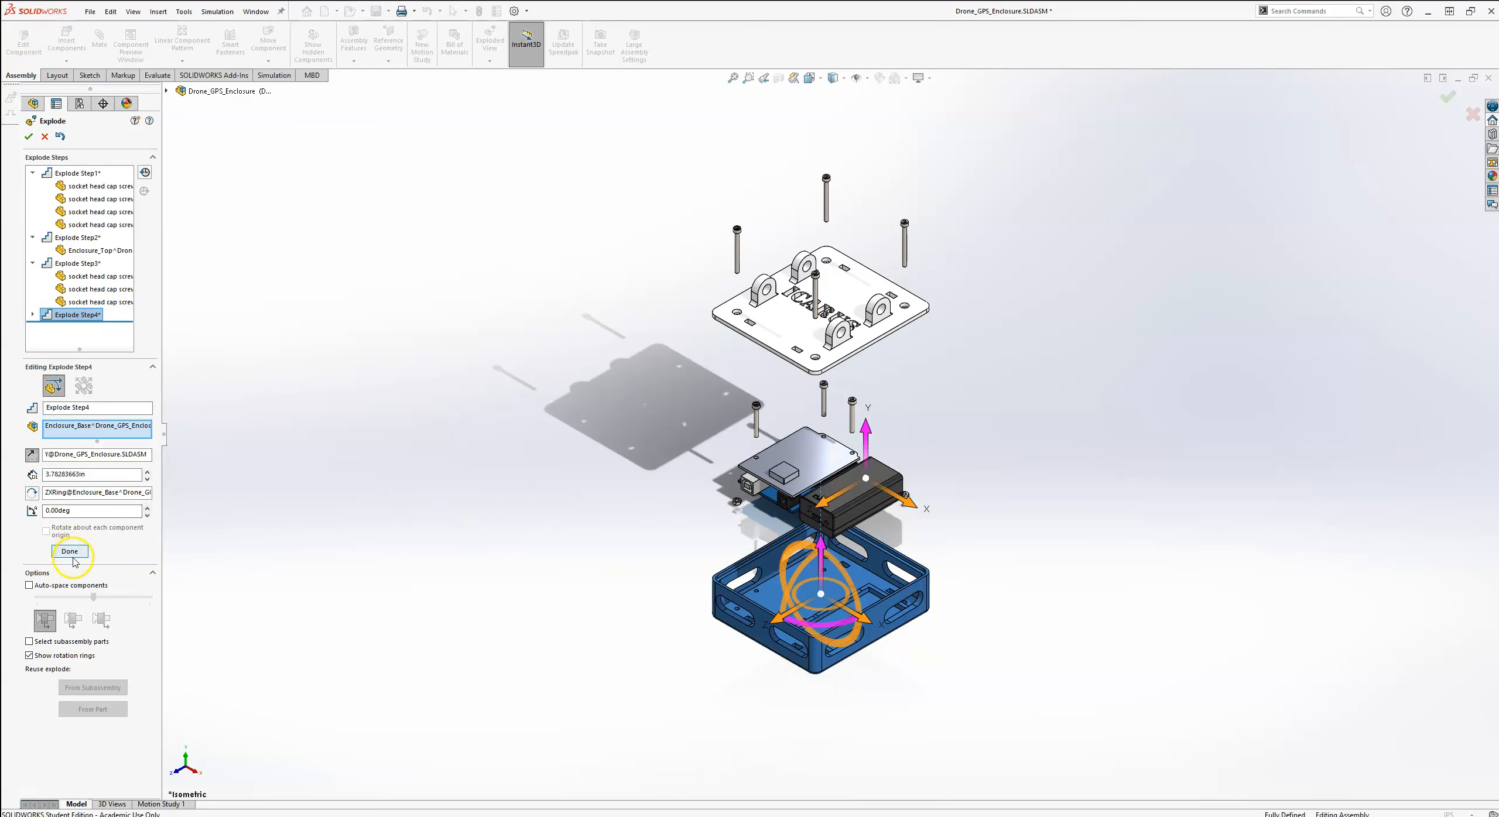
pyautogui.click(70, 552)
# - Add an explode step moving all seven hex nuts about 6.70 in downward along Y, below the enclosure base
pyautogui.moveTo(814, 425); pyautogui.dragTo(855, 509, button='middle')
pyautogui.scroll(-5, 747, 507)
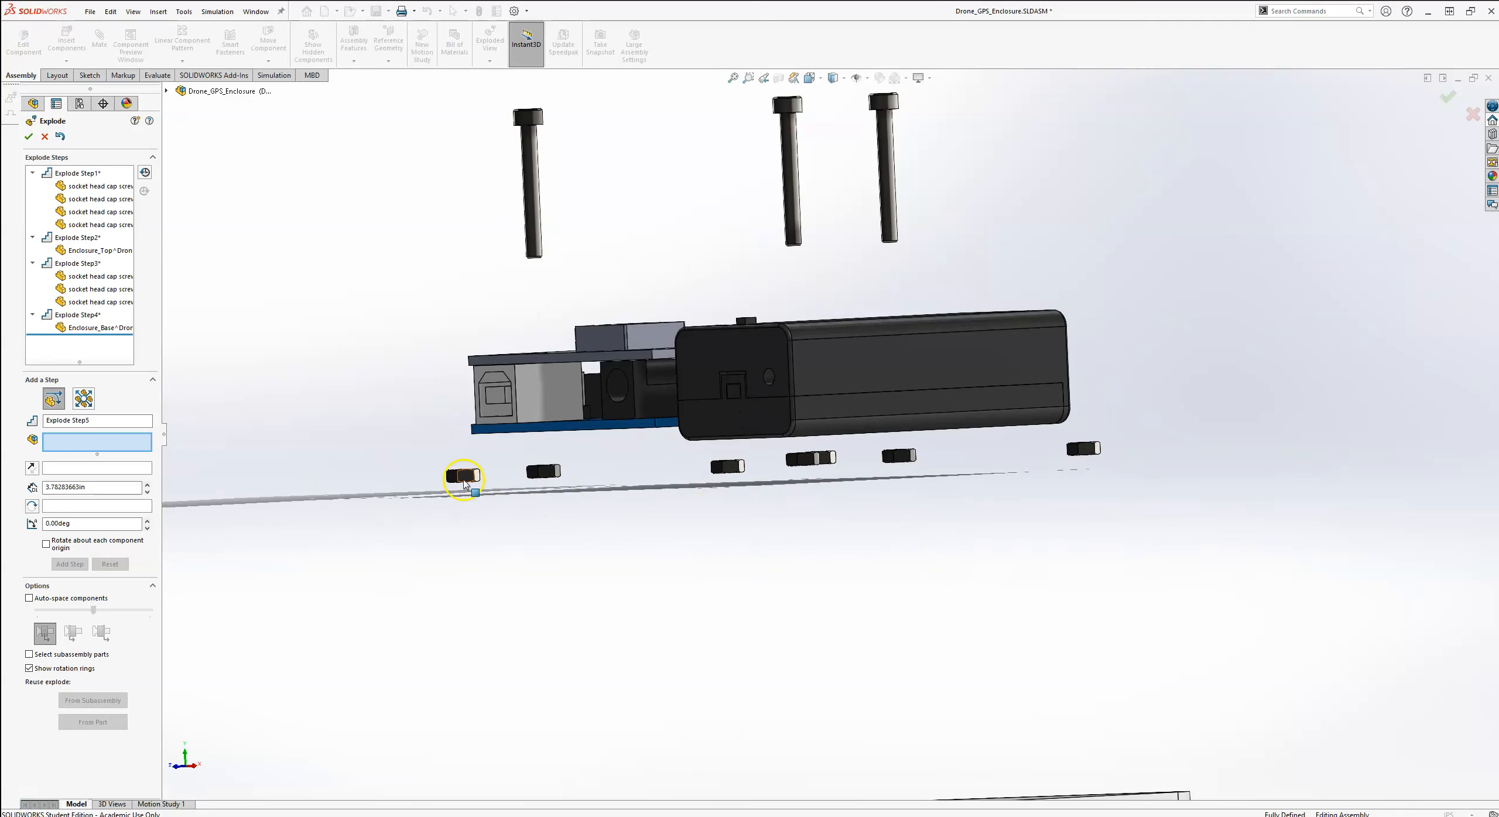
pyautogui.click(464, 478)
pyautogui.click(544, 471)
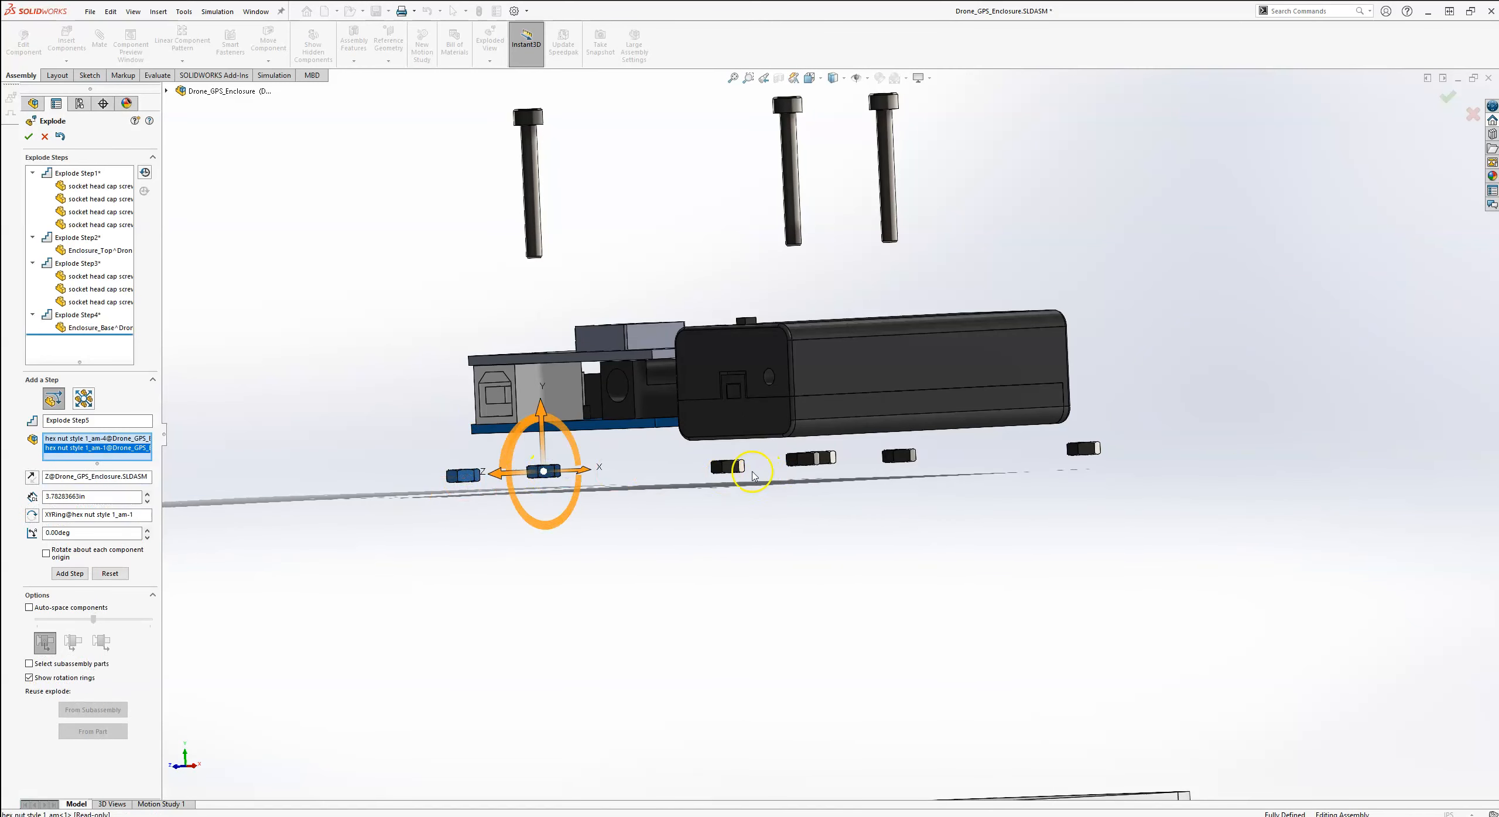
pyautogui.click(730, 468)
pyautogui.moveTo(878, 479); pyautogui.dragTo(854, 482, button='middle')
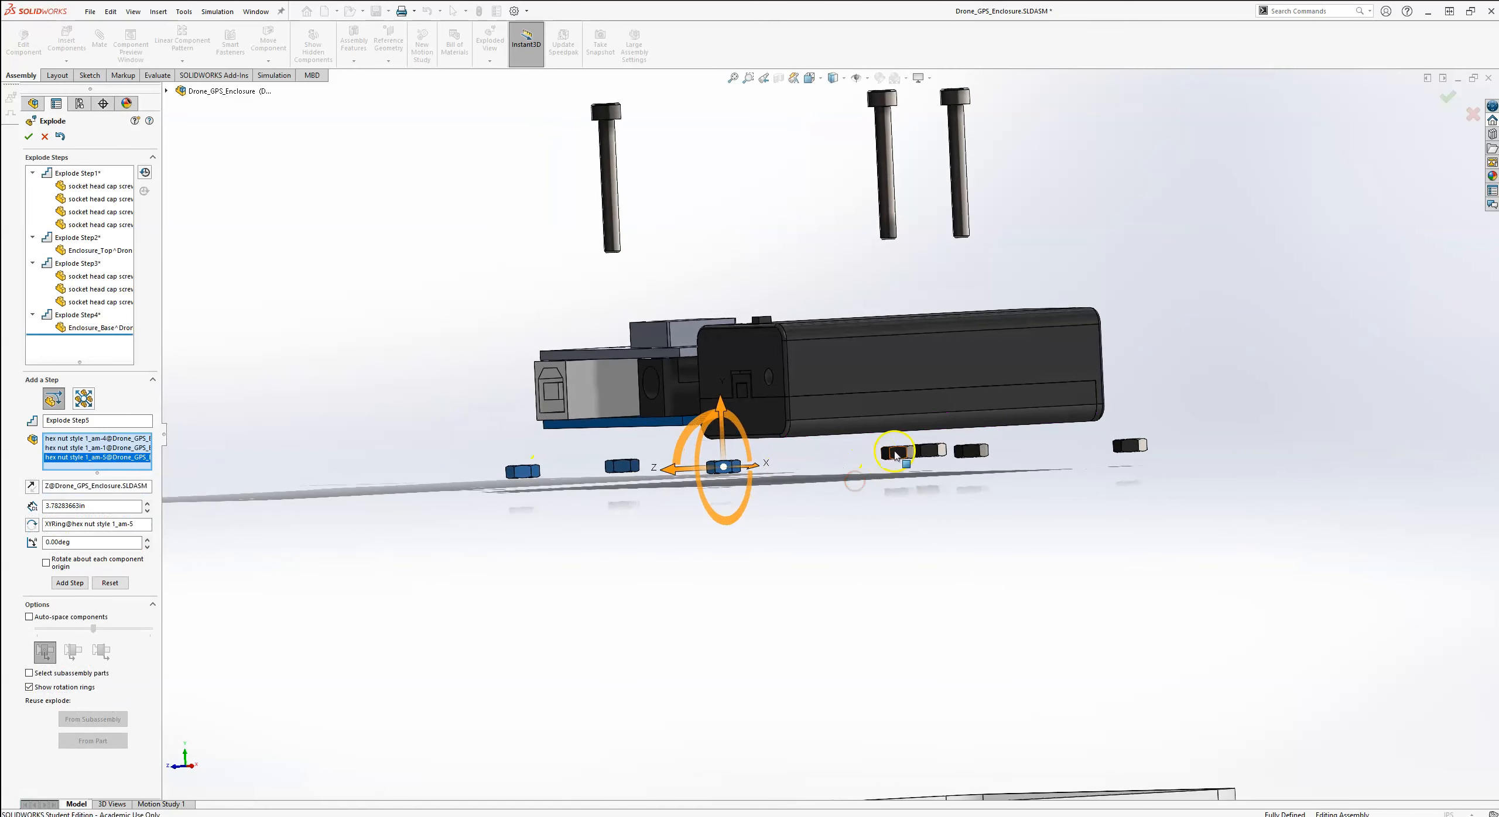
pyautogui.click(897, 453)
pyautogui.click(940, 453)
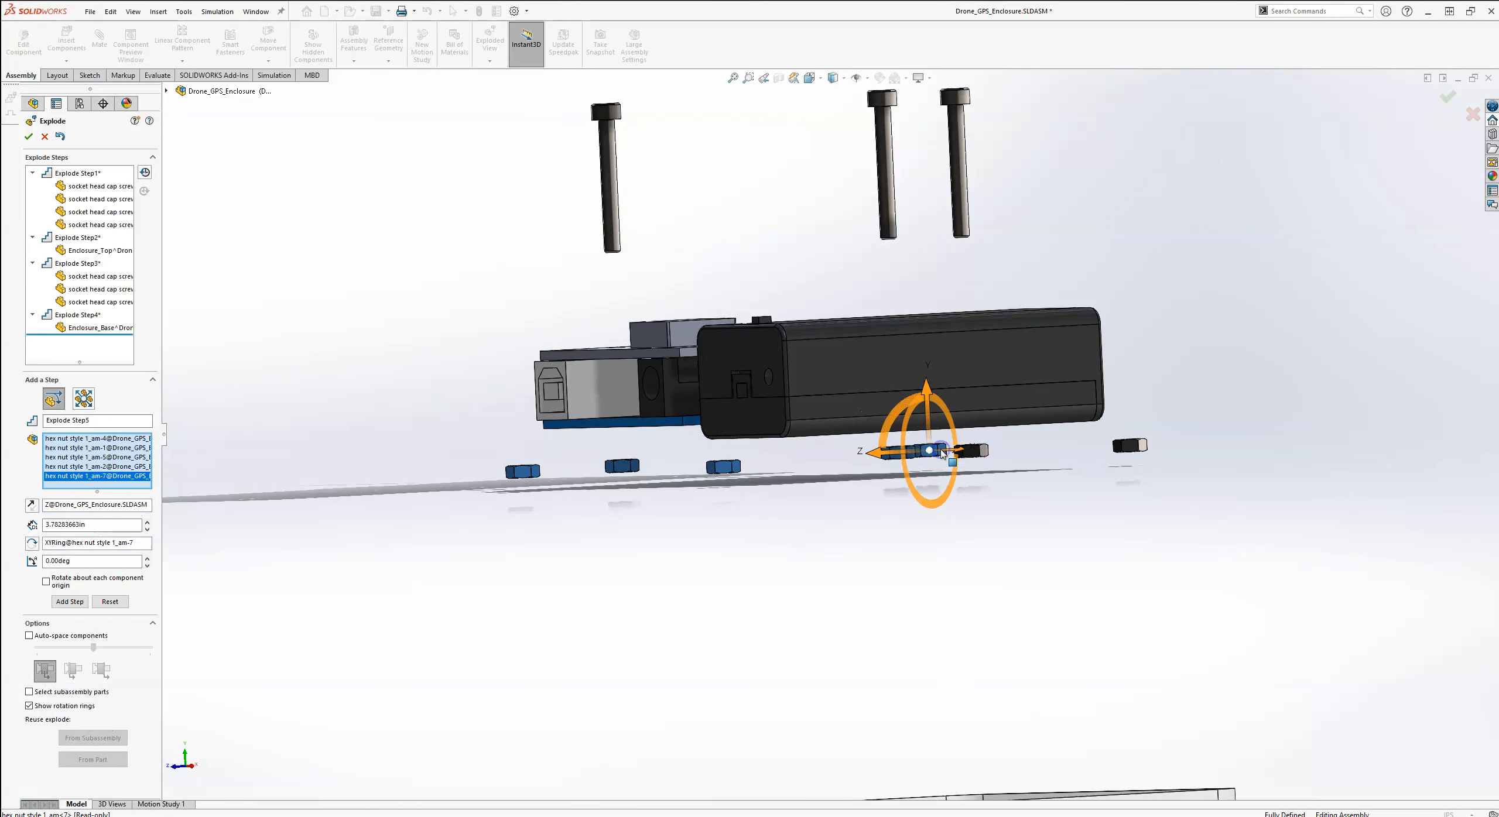
pyautogui.click(972, 452)
pyautogui.click(1130, 446)
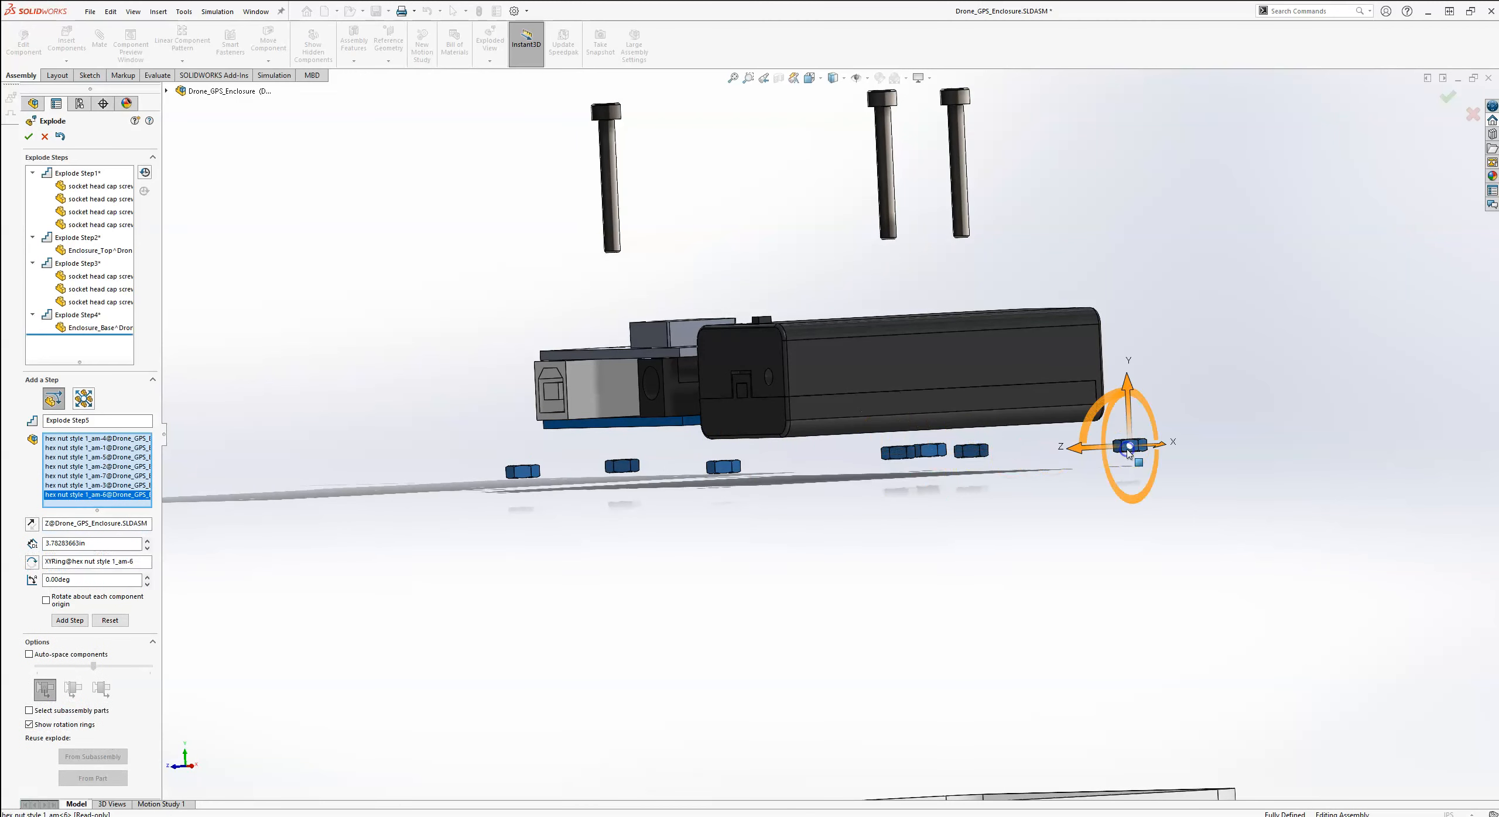
pyautogui.scroll(5, 1089, 472)
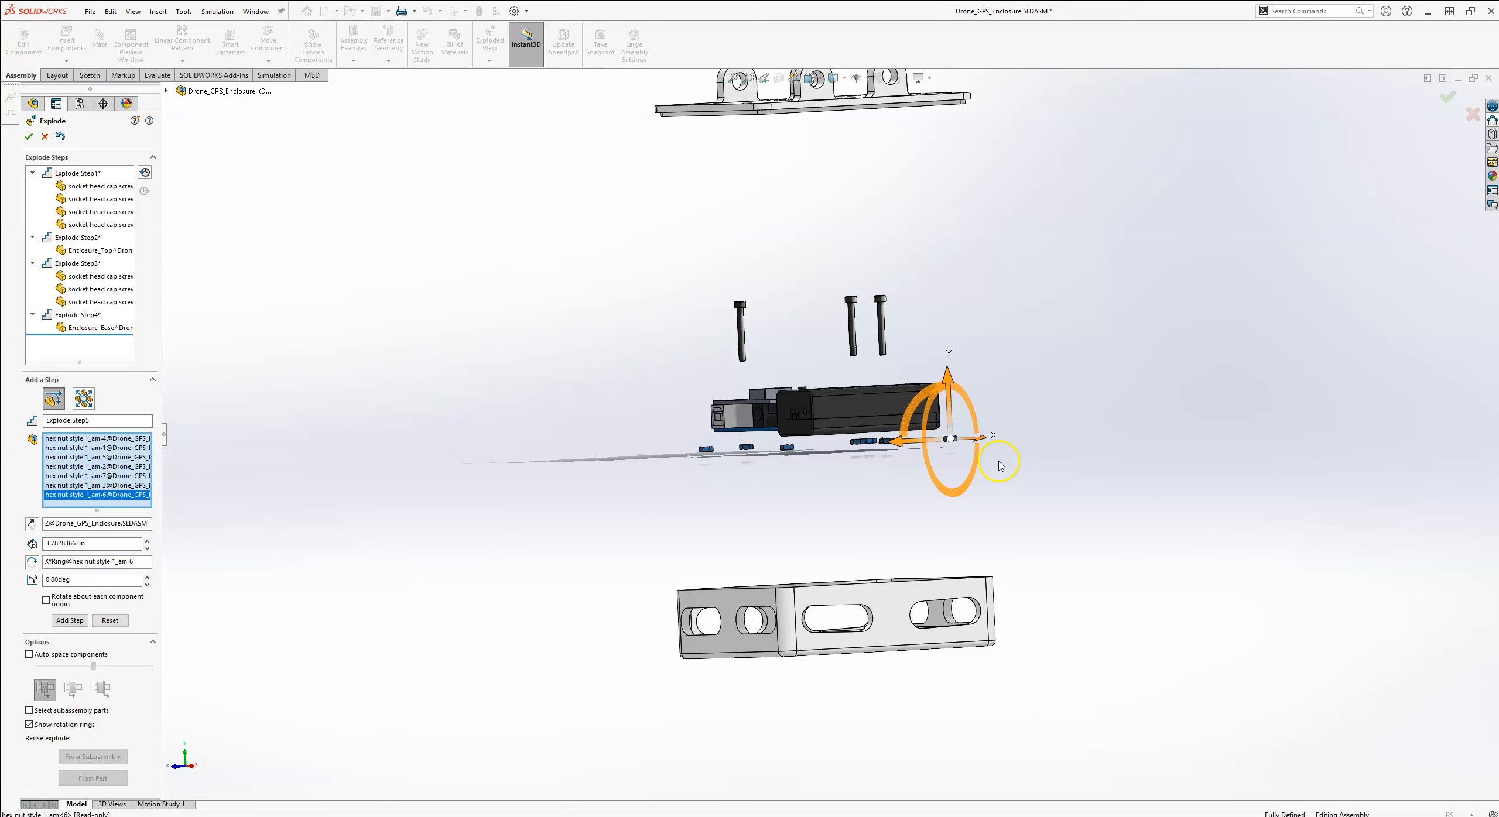
pyautogui.scroll(3, 999, 466)
pyautogui.moveTo(998, 461); pyautogui.dragTo(922, 416, button='middle')
pyautogui.moveTo(889, 378); pyautogui.dragTo(899, 531)
pyautogui.moveTo(853, 533); pyautogui.dragTo(897, 548, button='middle')
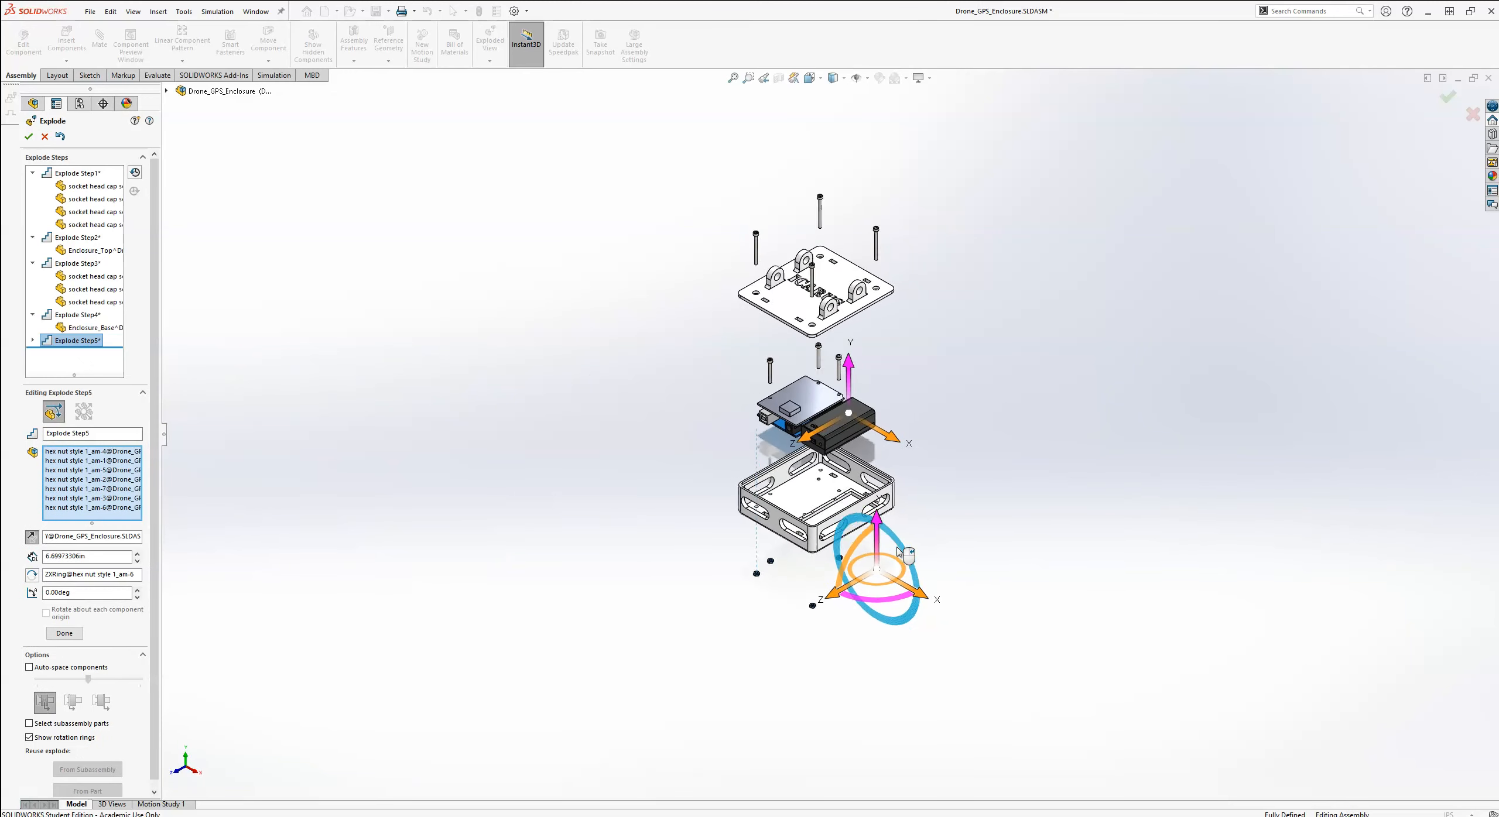
pyautogui.hotkey('ctrl', '7')
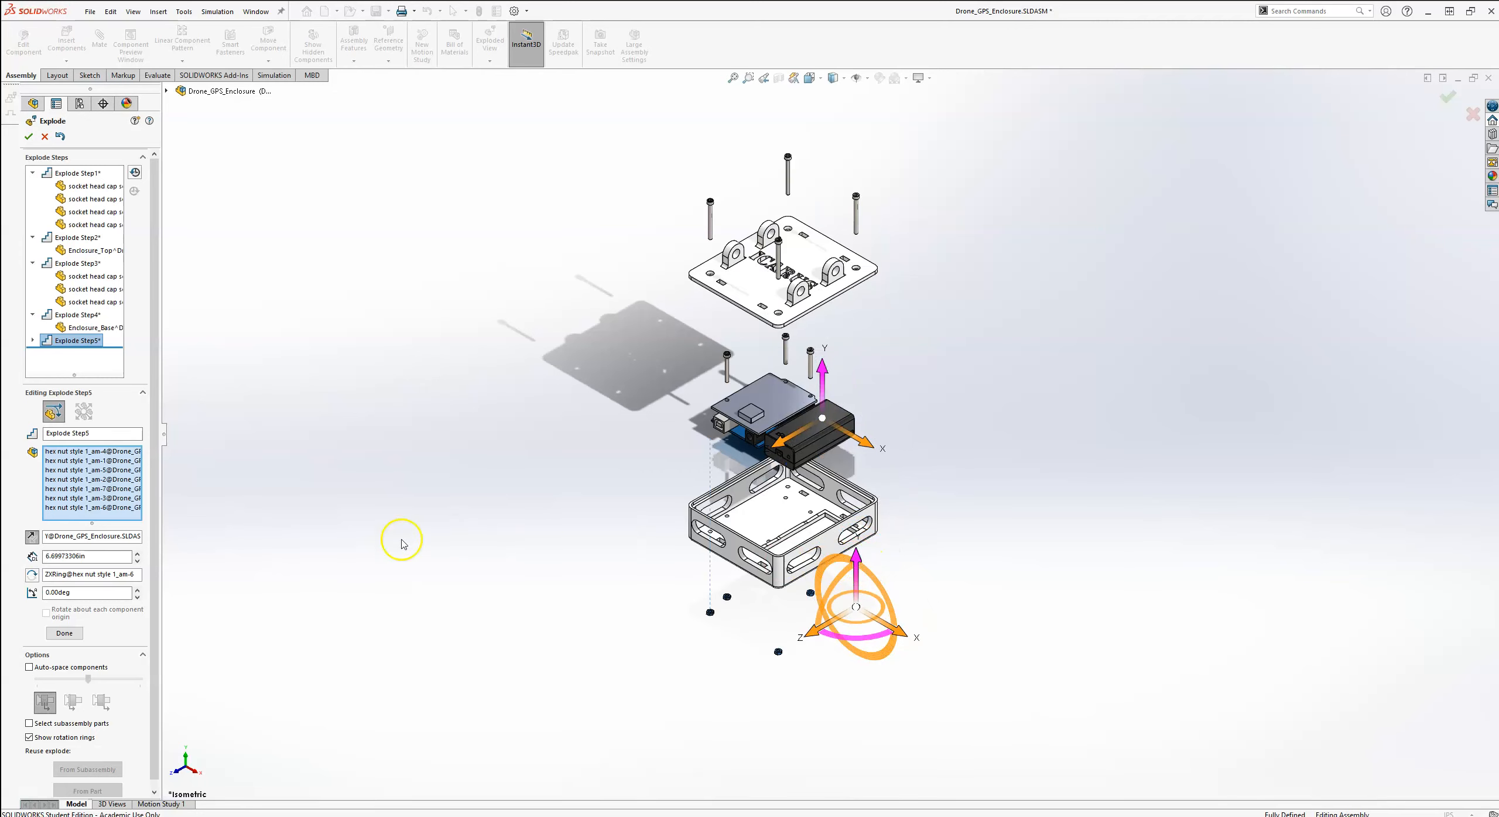
pyautogui.click(79, 315)
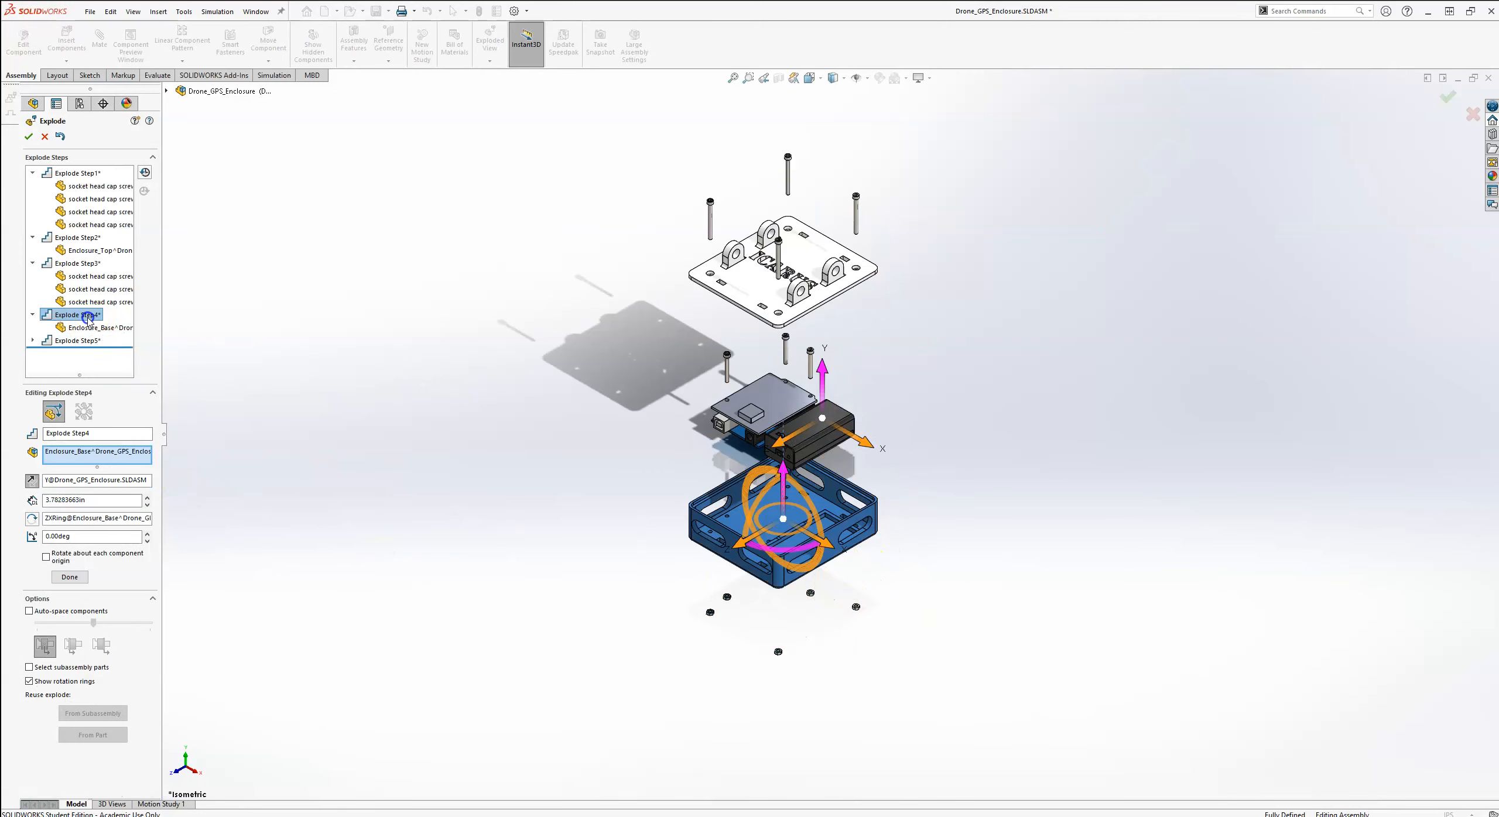
pyautogui.click(91, 342)
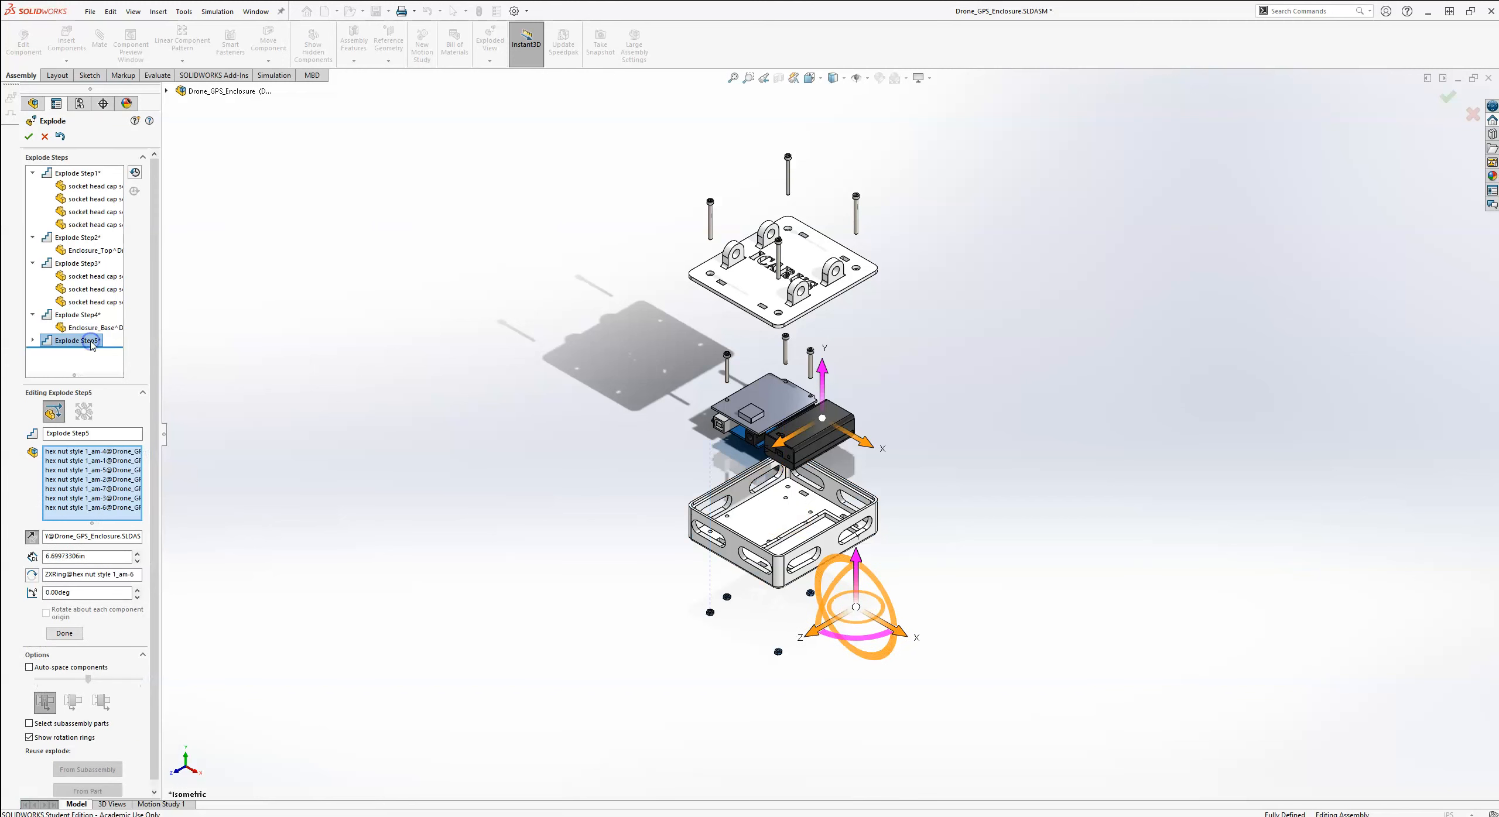
# - Increase the hex nuts' downward explode distance along Y to about 8.05 in and finish editing that explode step
pyautogui.moveTo(855, 560); pyautogui.dragTo(855, 596)
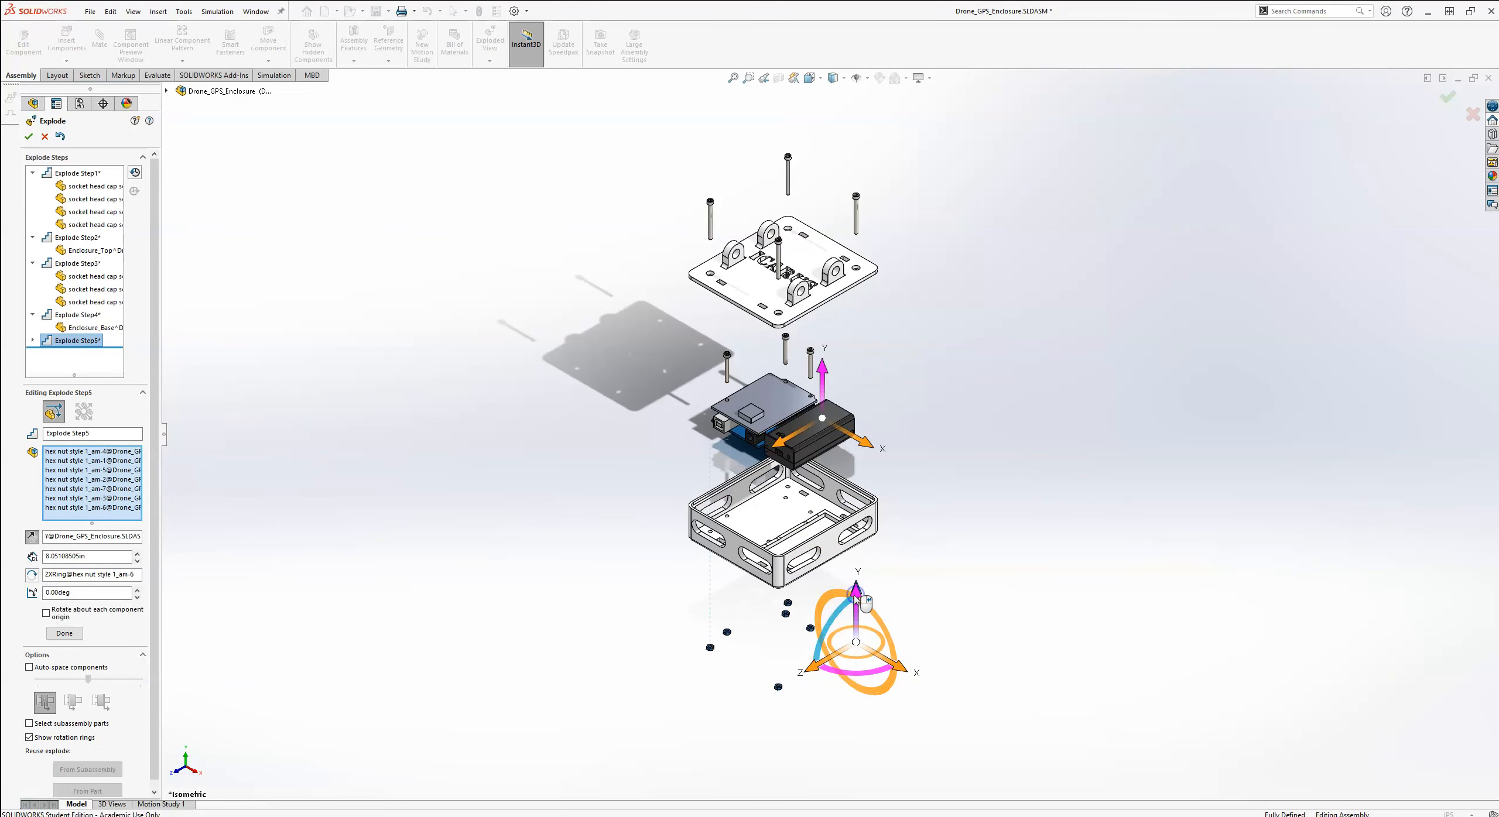
pyautogui.click(702, 551)
pyautogui.click(64, 633)
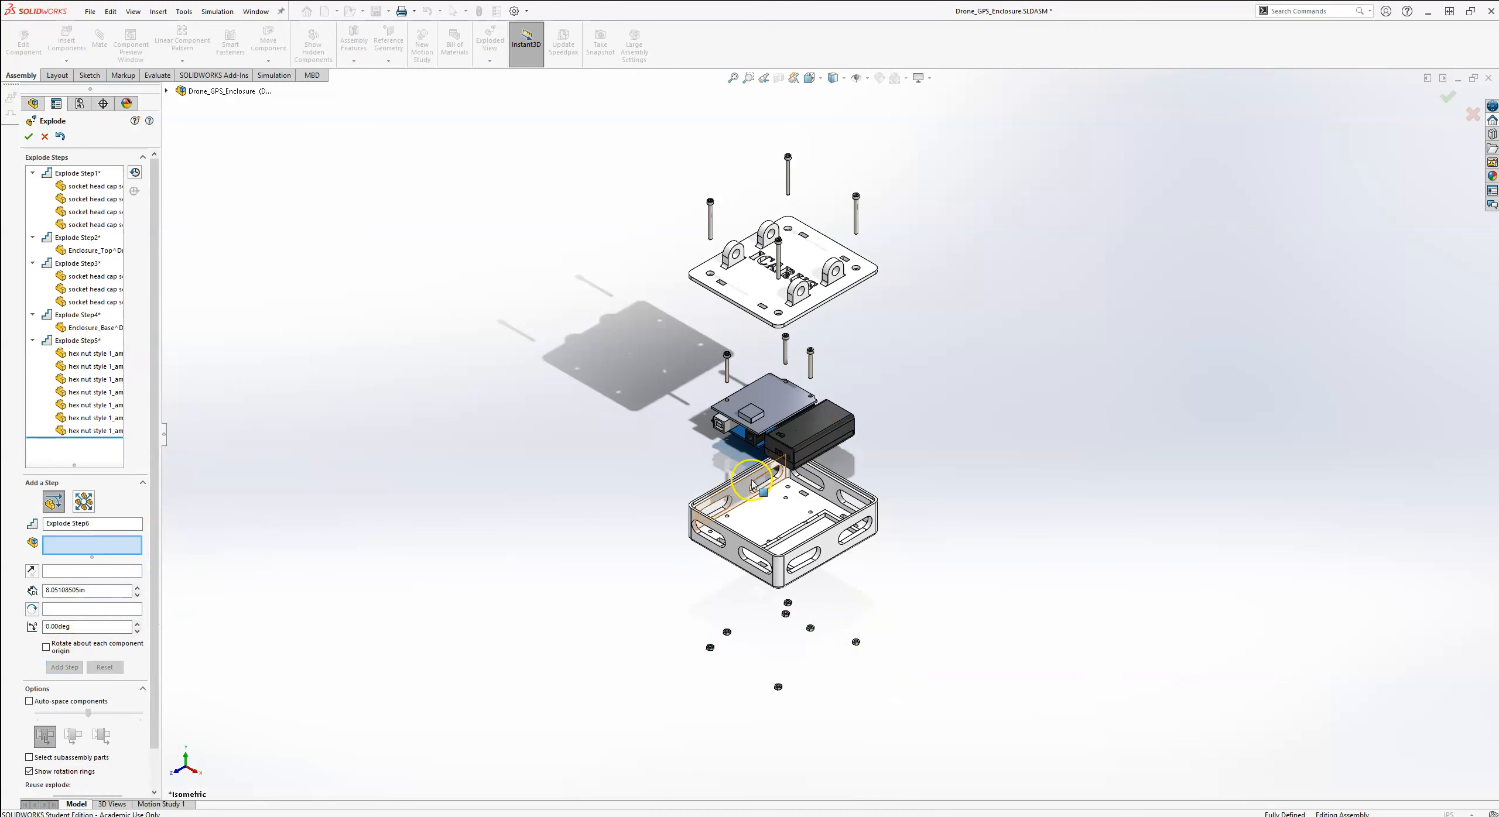
pyautogui.press('f')
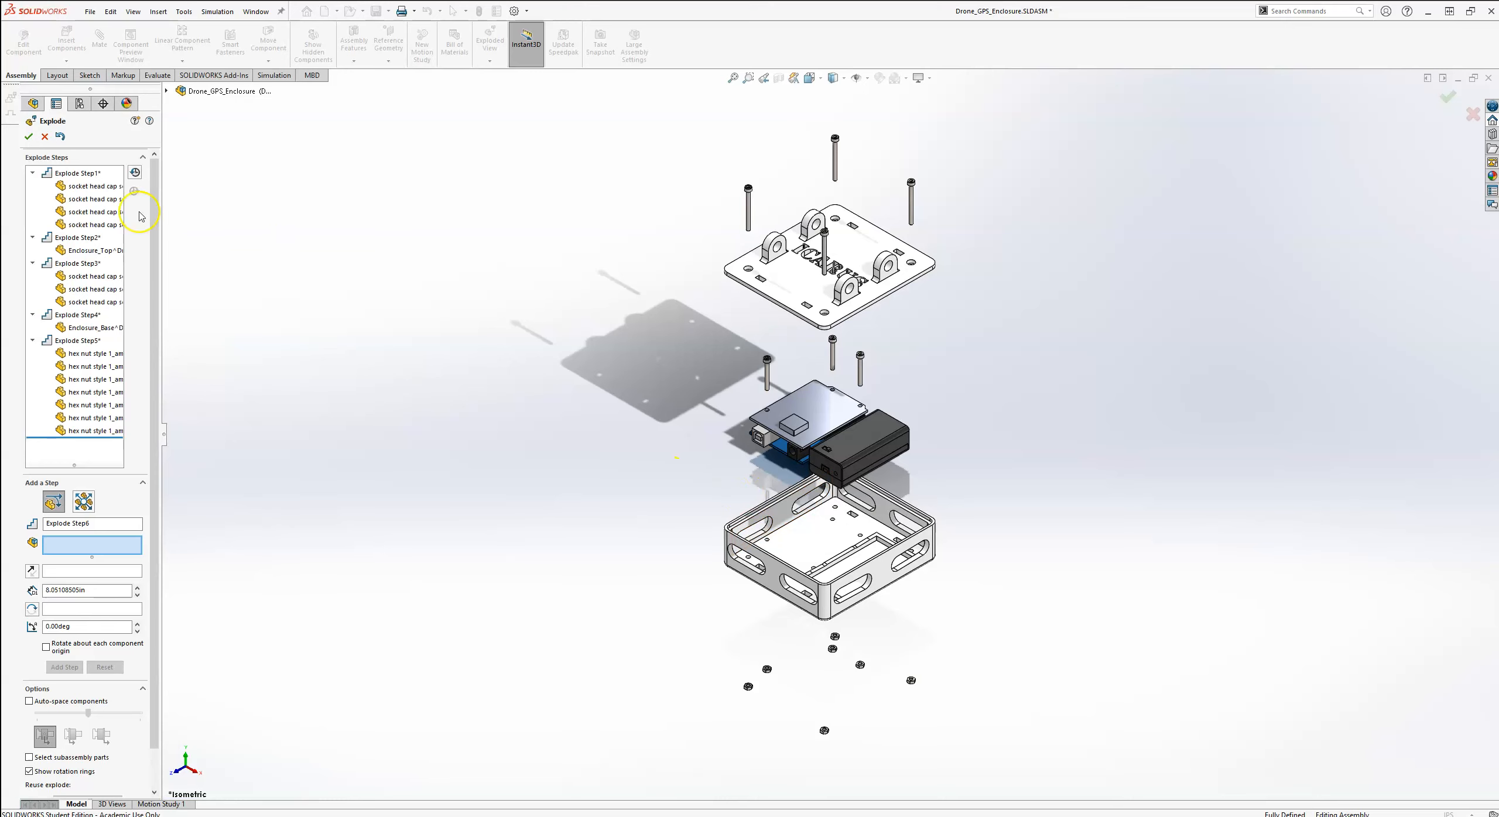
# - Fold up the component lists of all five explode steps and accept the exploded view
pyautogui.click(32, 173)
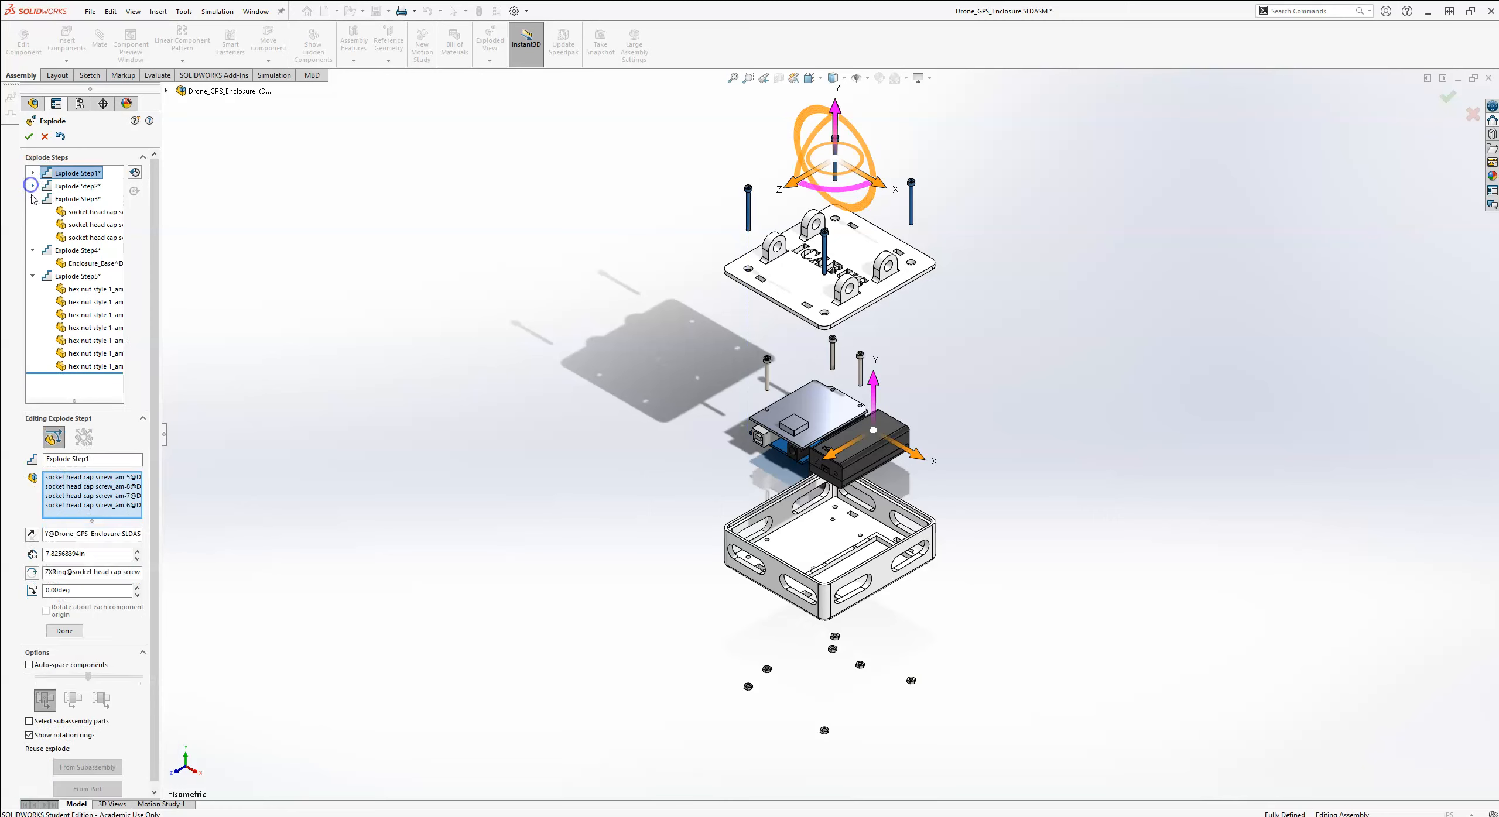
pyautogui.click(32, 185)
pyautogui.click(32, 198)
pyautogui.click(32, 211)
pyautogui.click(33, 225)
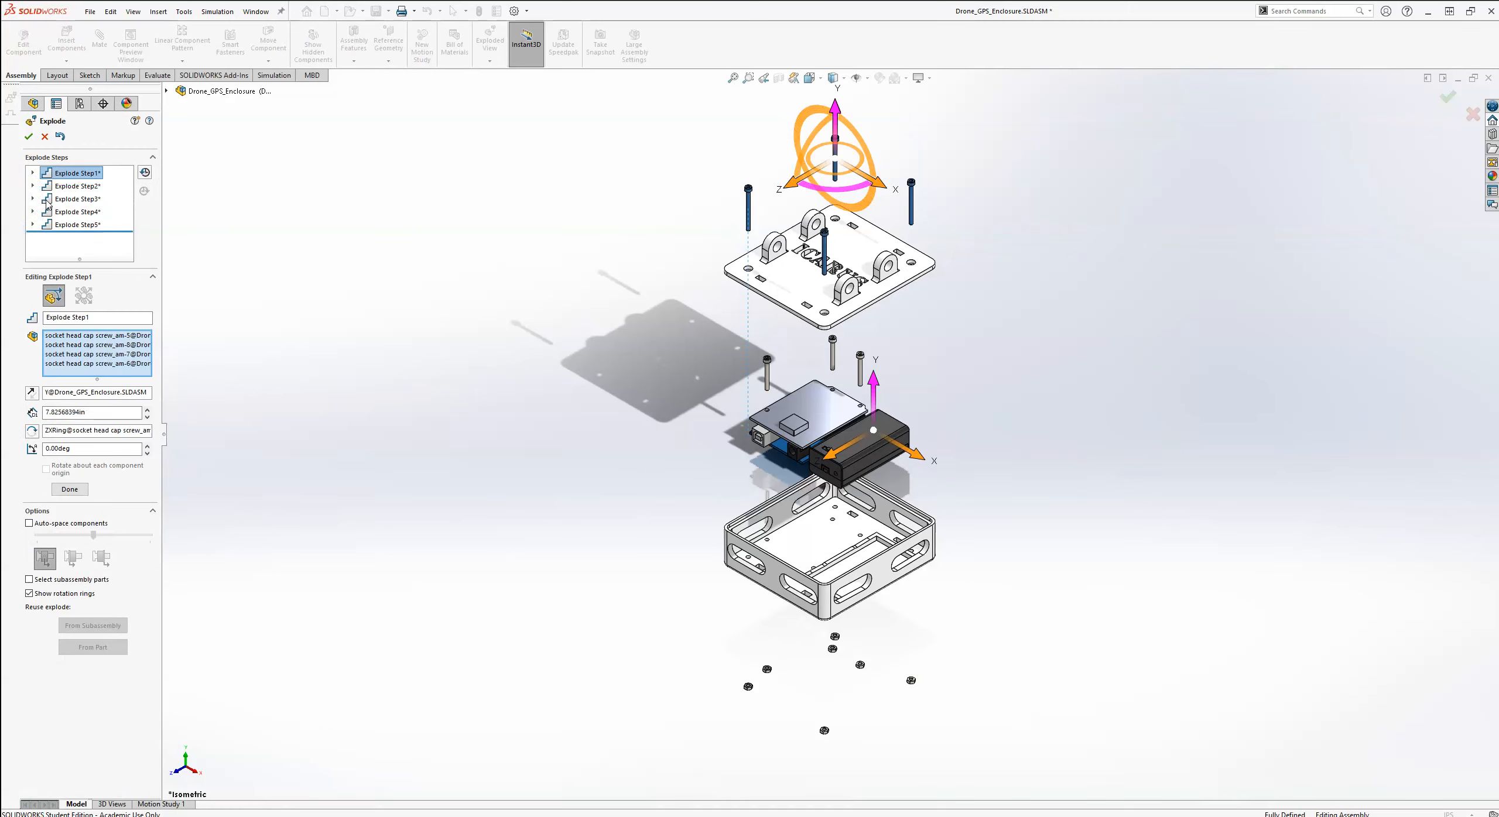
pyautogui.click(27, 135)
pyautogui.click(354, 230)
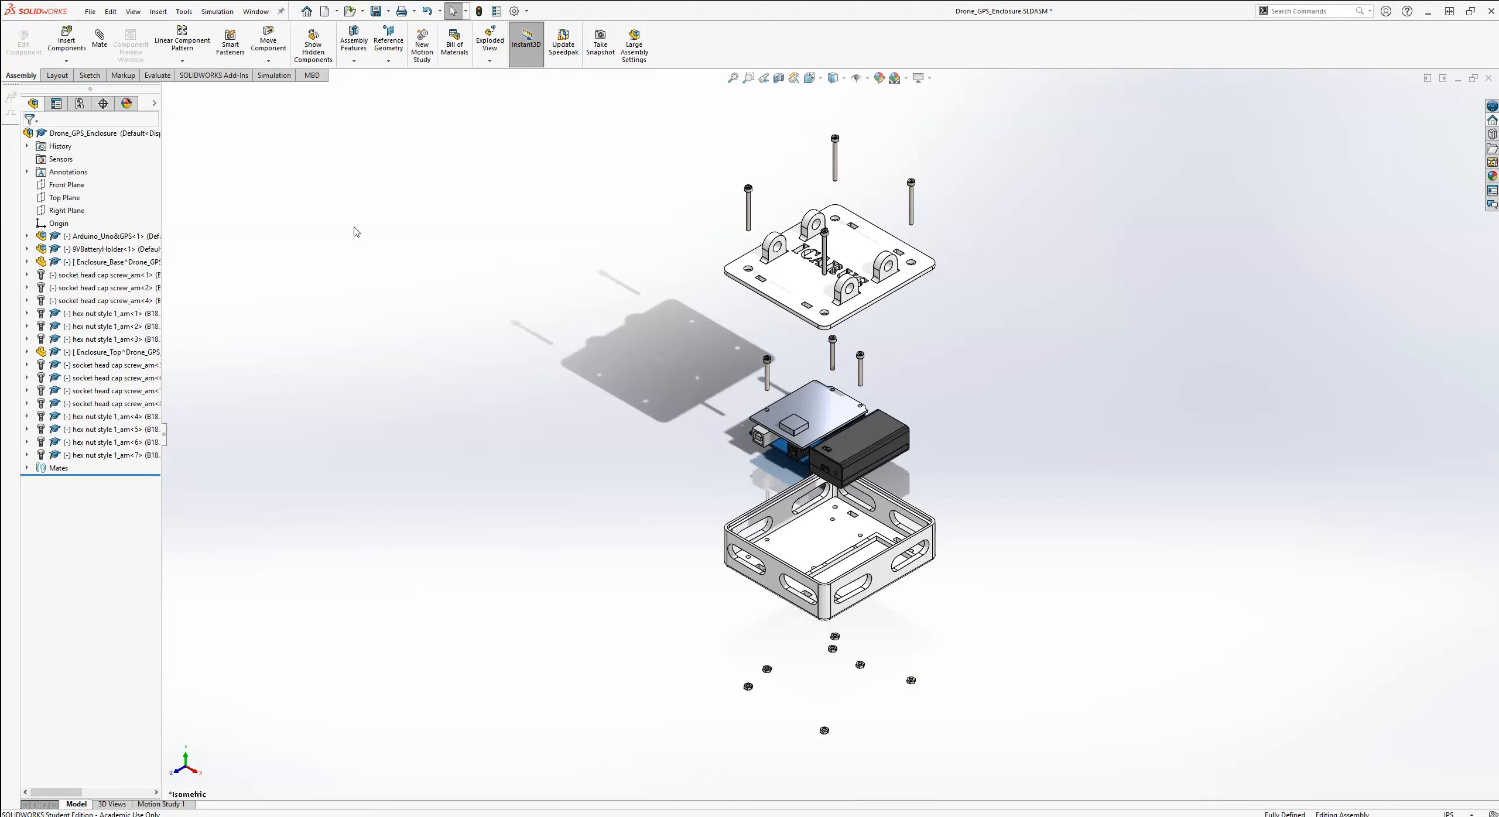
# - Locate the exploded view under the Default configuration and collapse it to show the assembled enclosure
pyautogui.click(79, 104)
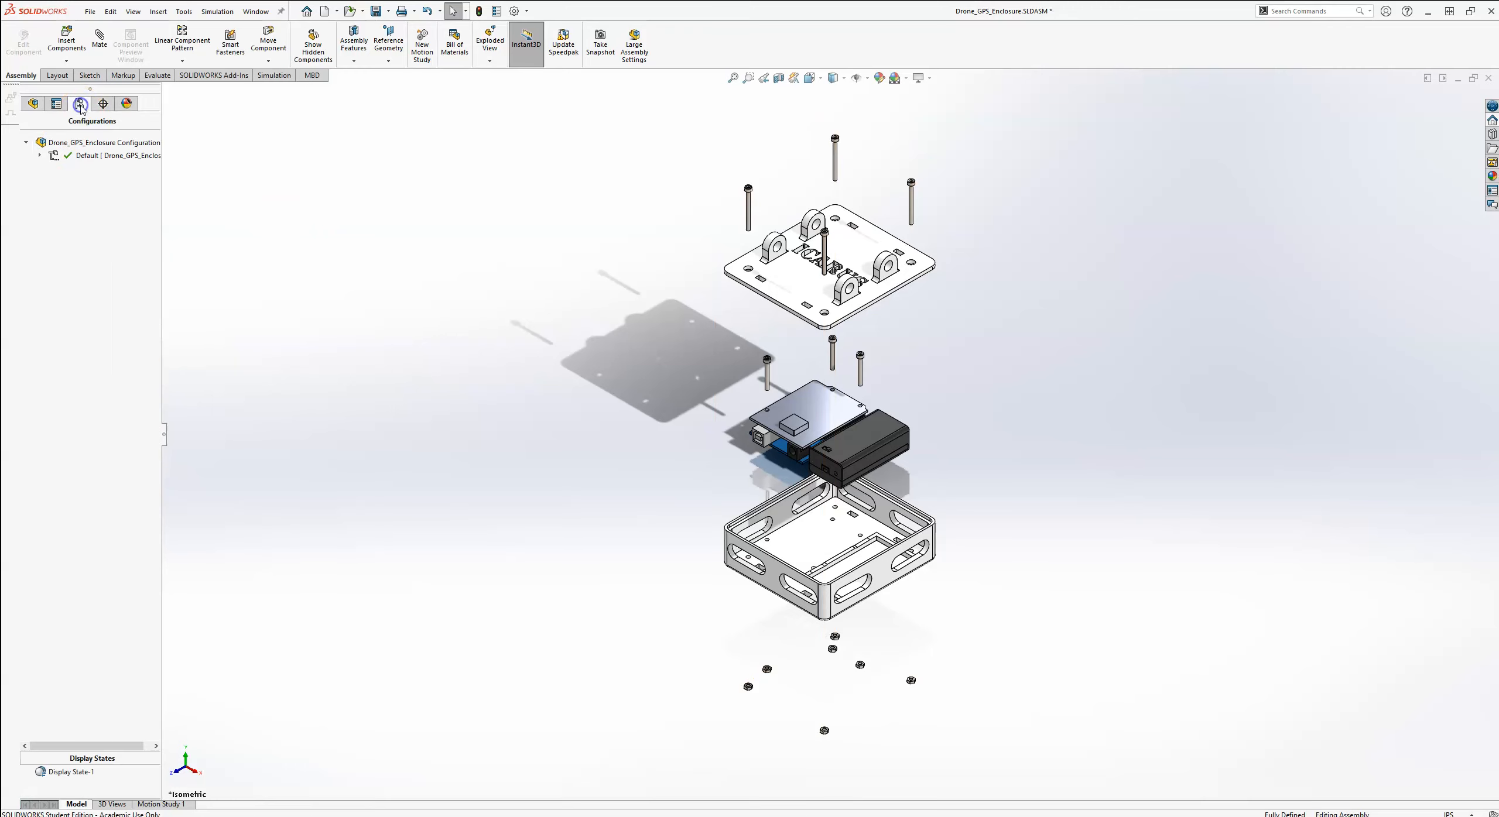
pyautogui.click(69, 147)
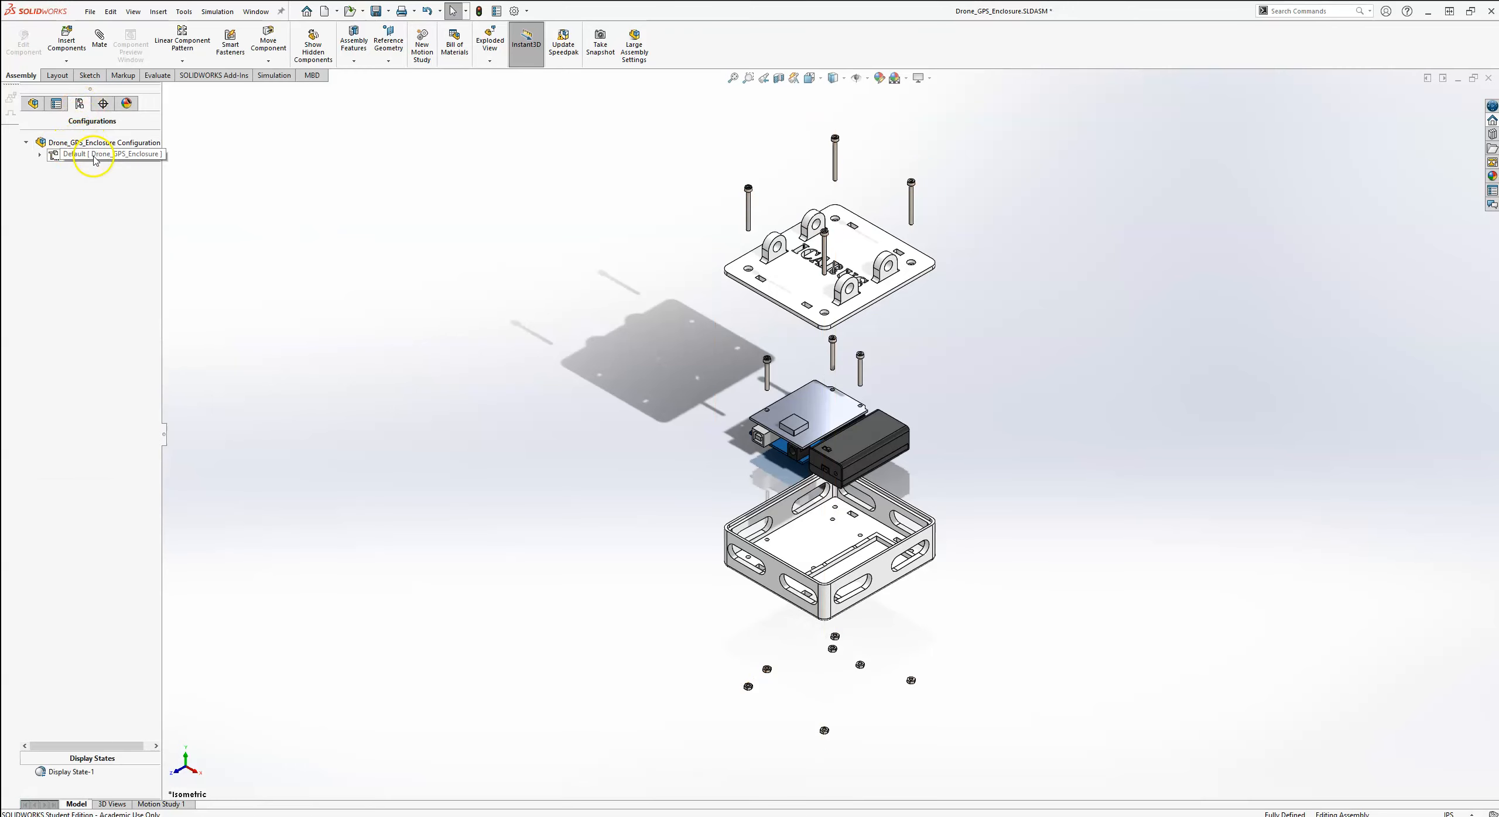
pyautogui.click(45, 155)
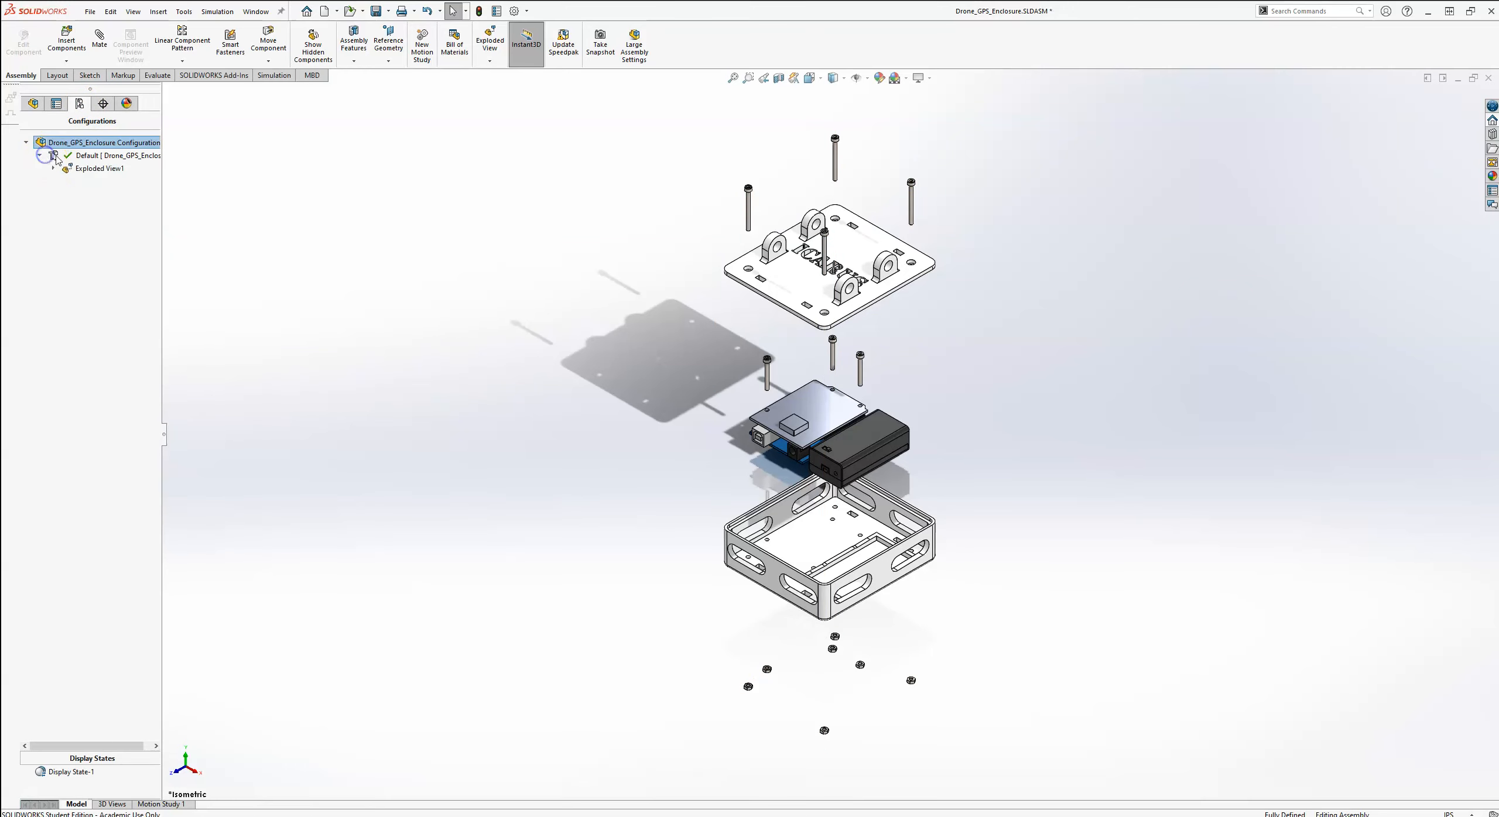
pyautogui.rightClick(92, 170)
pyautogui.click(126, 173)
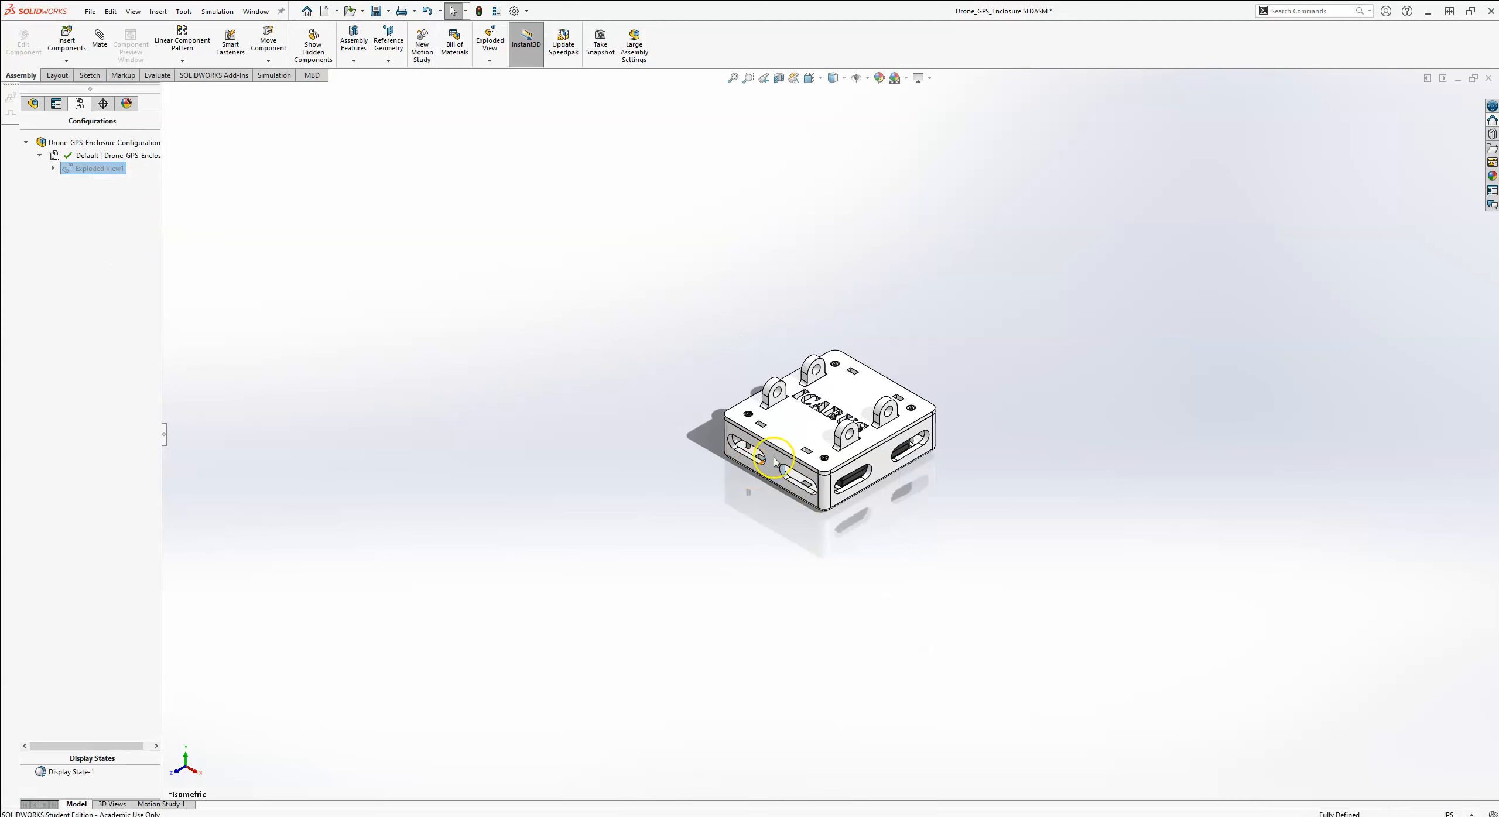
pyautogui.press('f')
# - Explode the assembly again using the exploded view stored in the Default configuration
pyautogui.rightClick(118, 168)
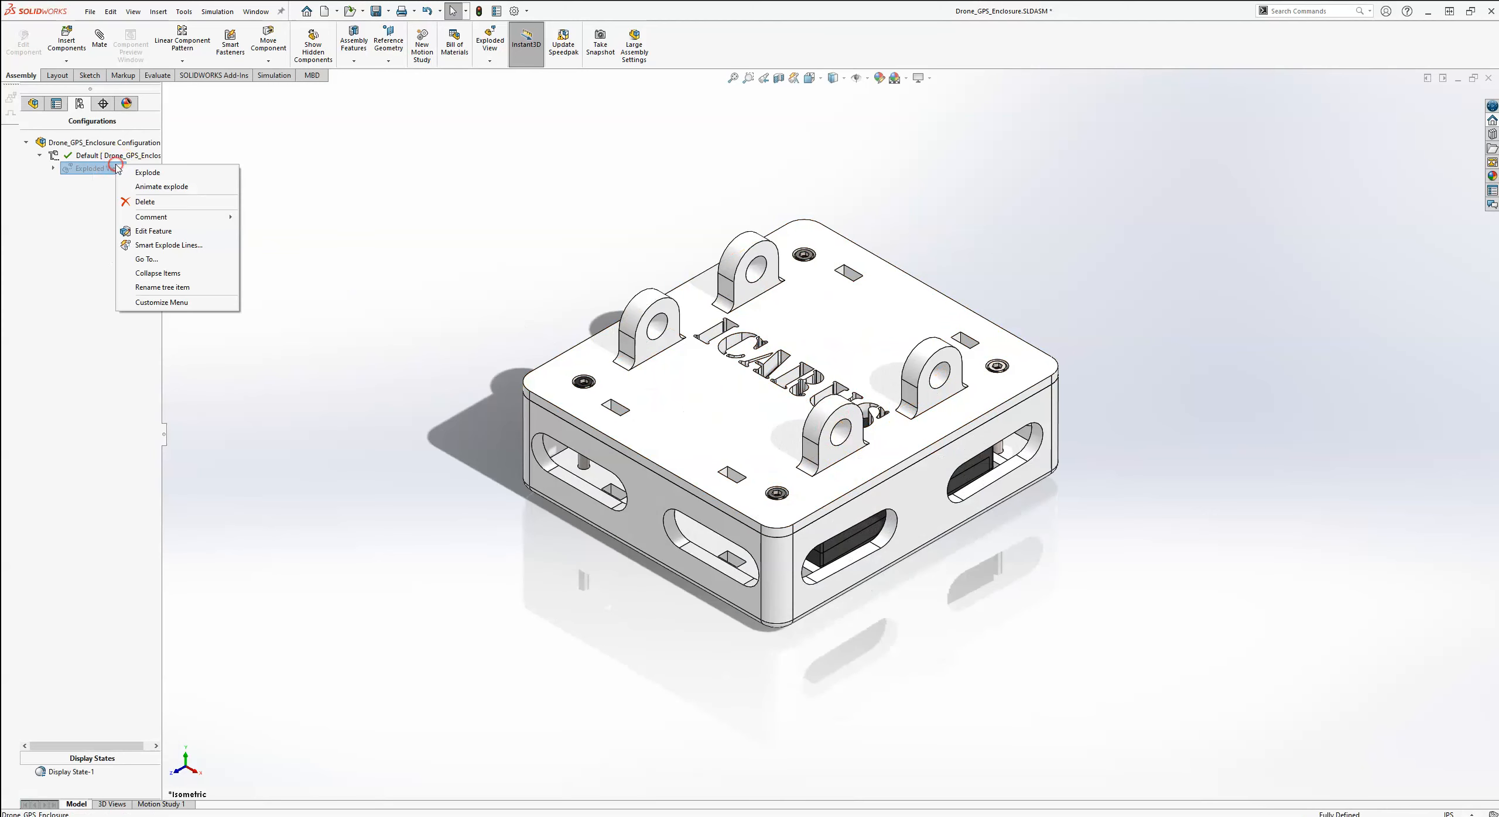
pyautogui.click(144, 172)
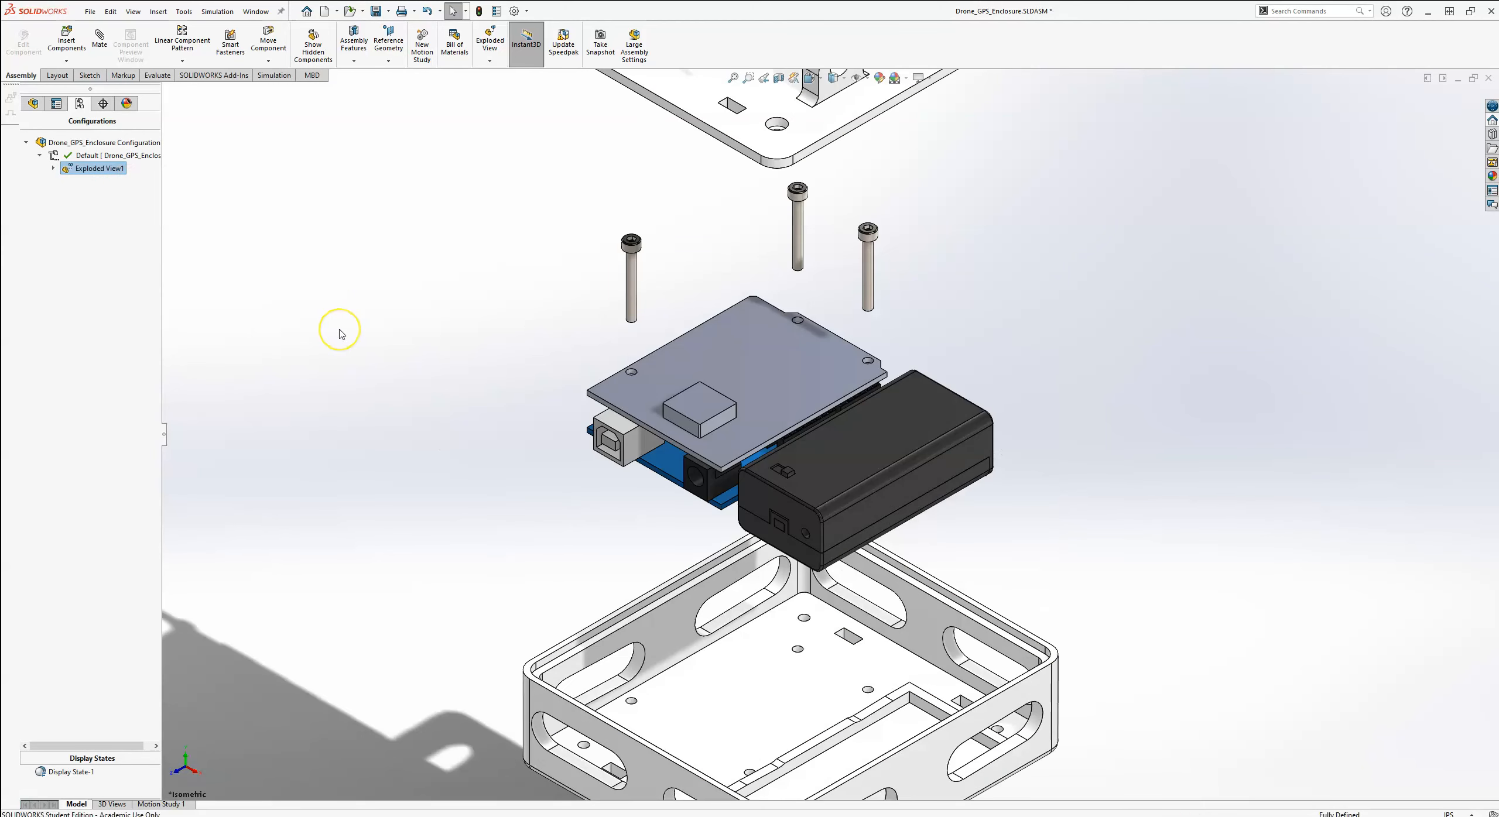
pyautogui.press('f')
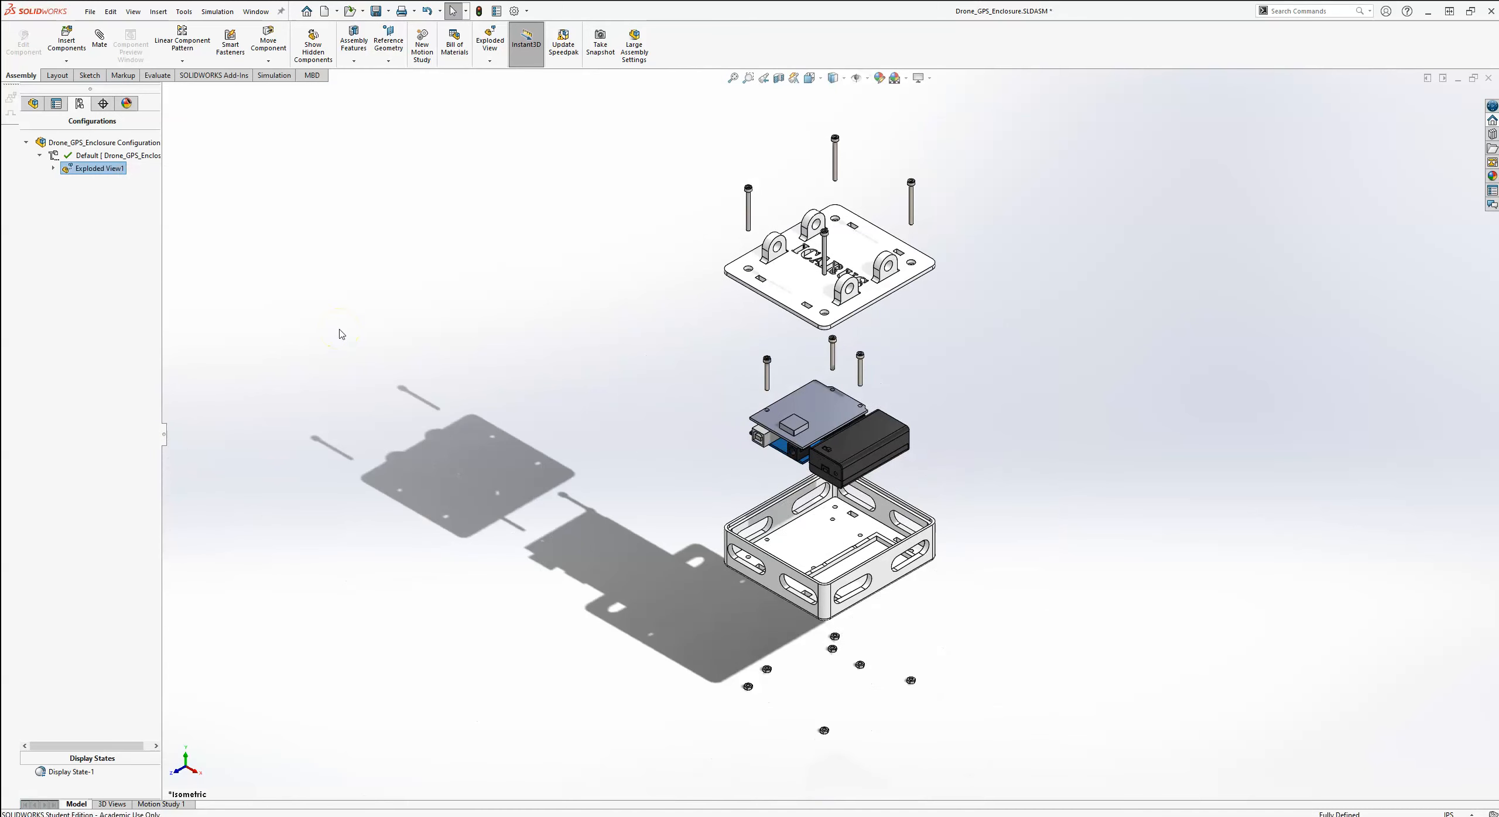
# - Play the animated collapse of the exploded view, switch playback to back-and-forth, and close the animation controls
pyautogui.rightClick(119, 166)
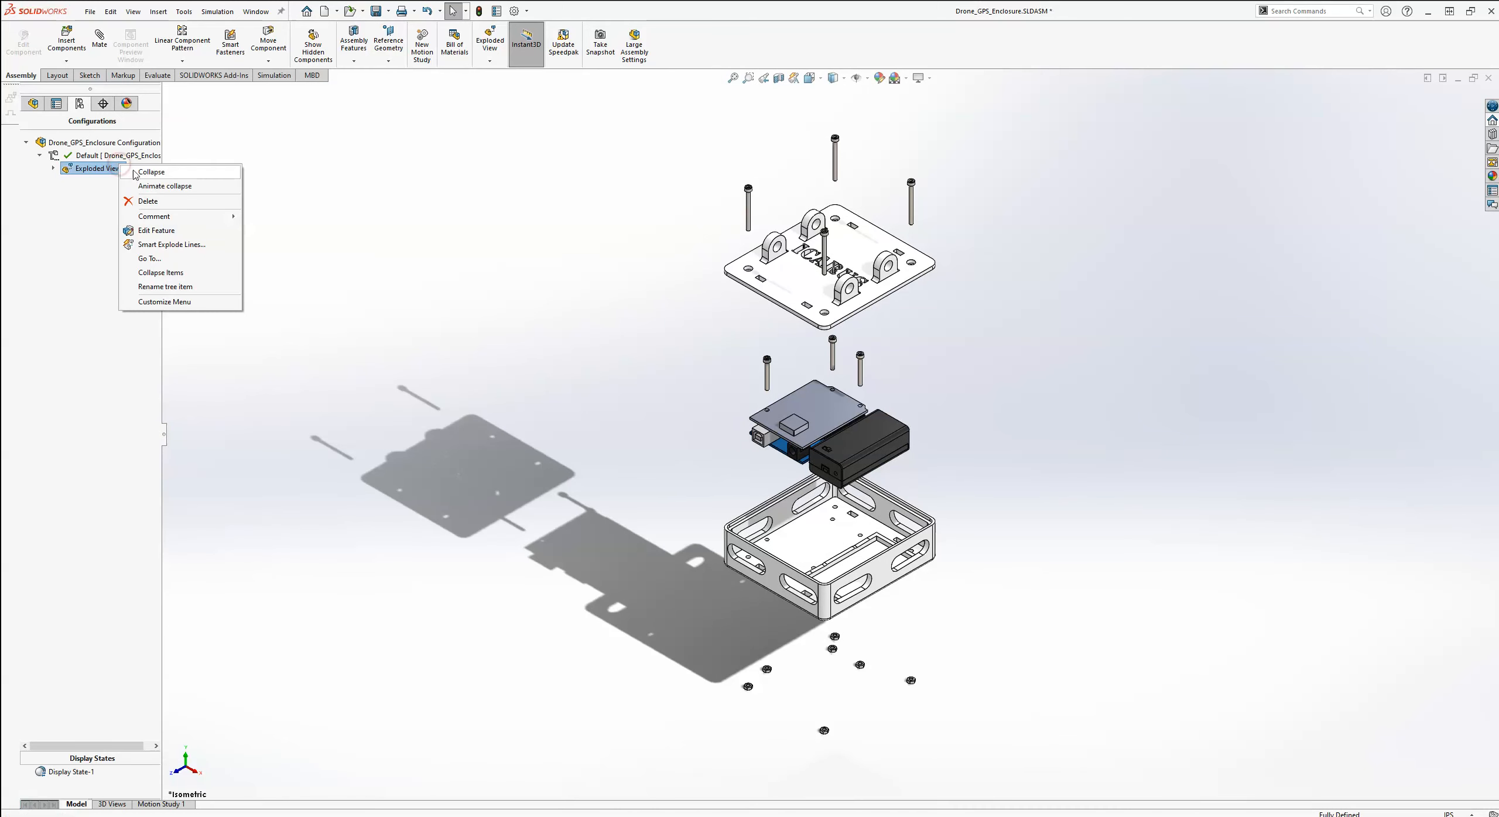
pyautogui.click(157, 187)
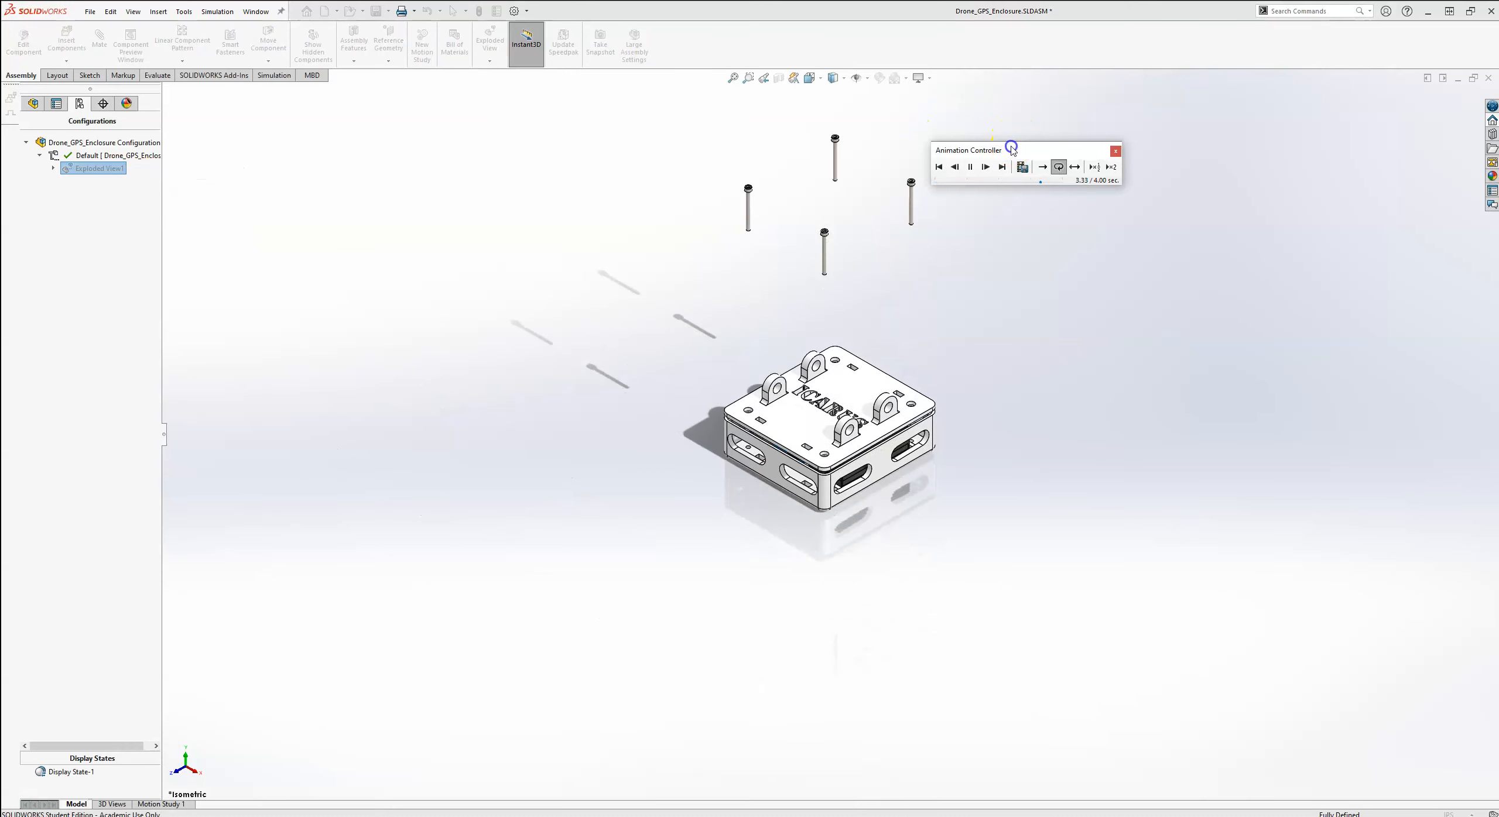
pyautogui.moveTo(1014, 150); pyautogui.dragTo(1114, 138)
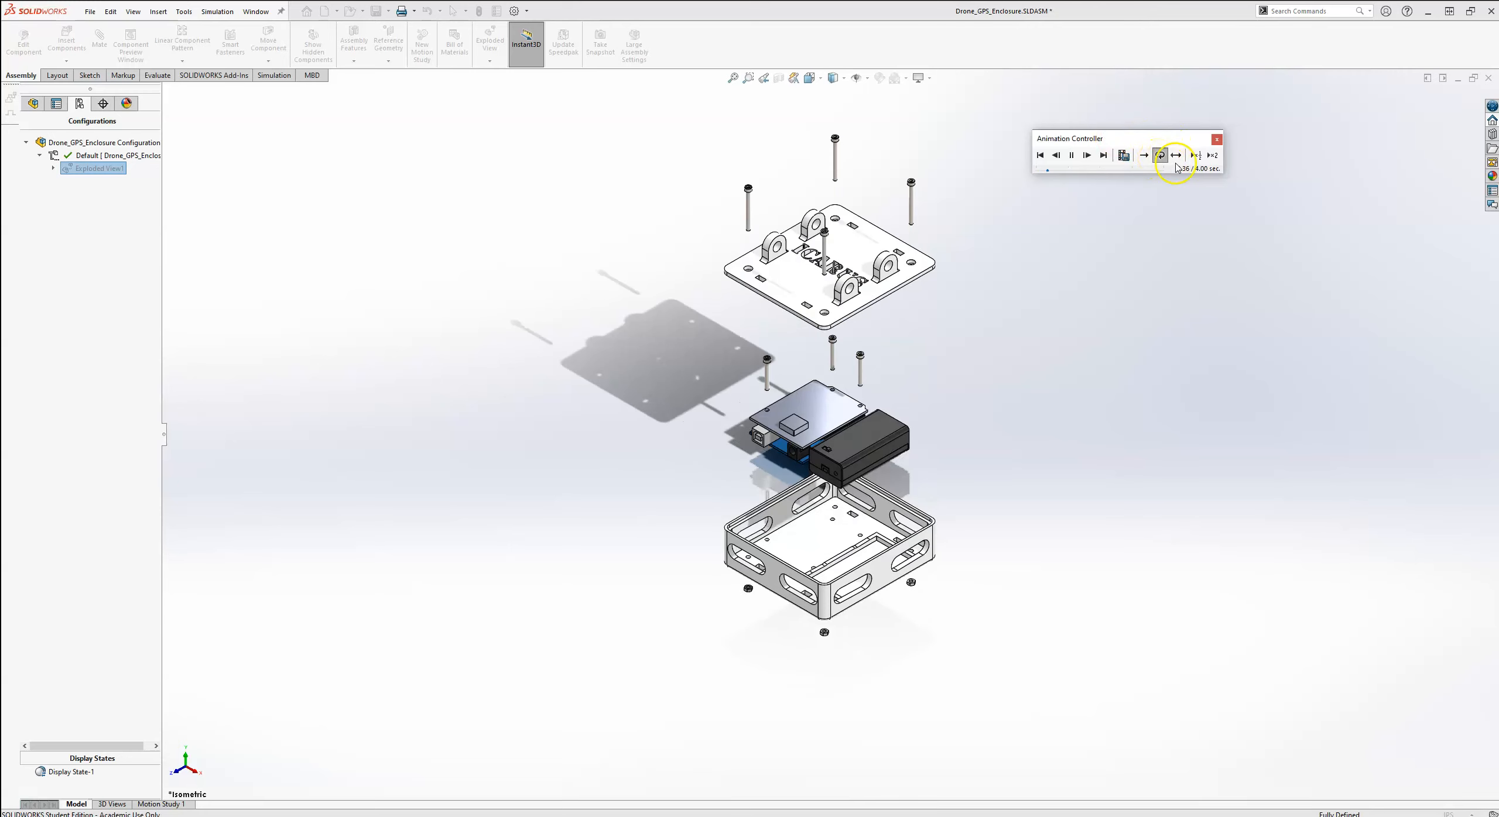
pyautogui.click(1177, 157)
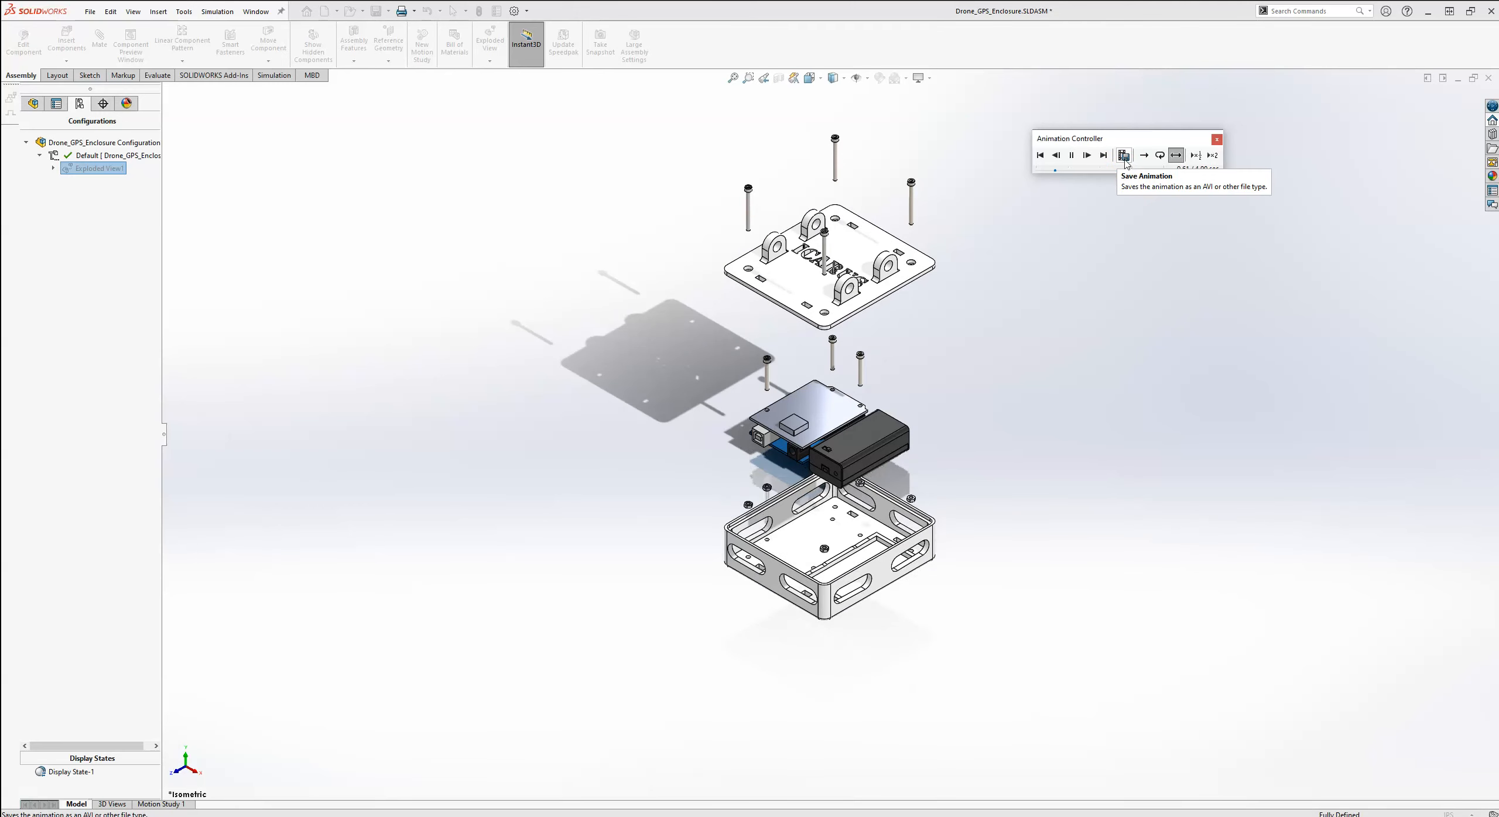
pyautogui.click(1218, 138)
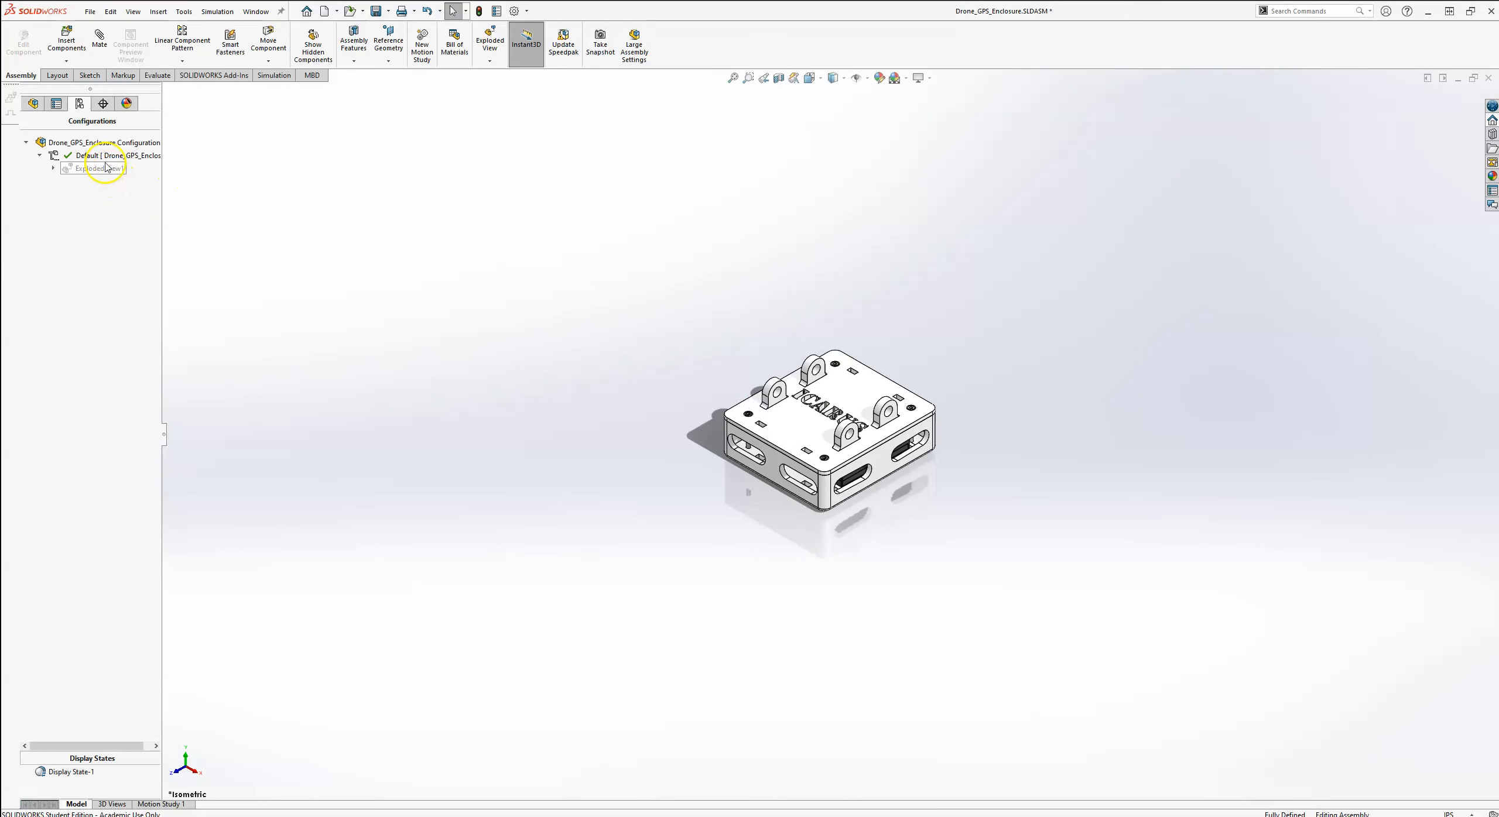
# - Restore the exploded state of the enclosure assembly without animation
pyautogui.click(227, 184)
pyautogui.press('f')
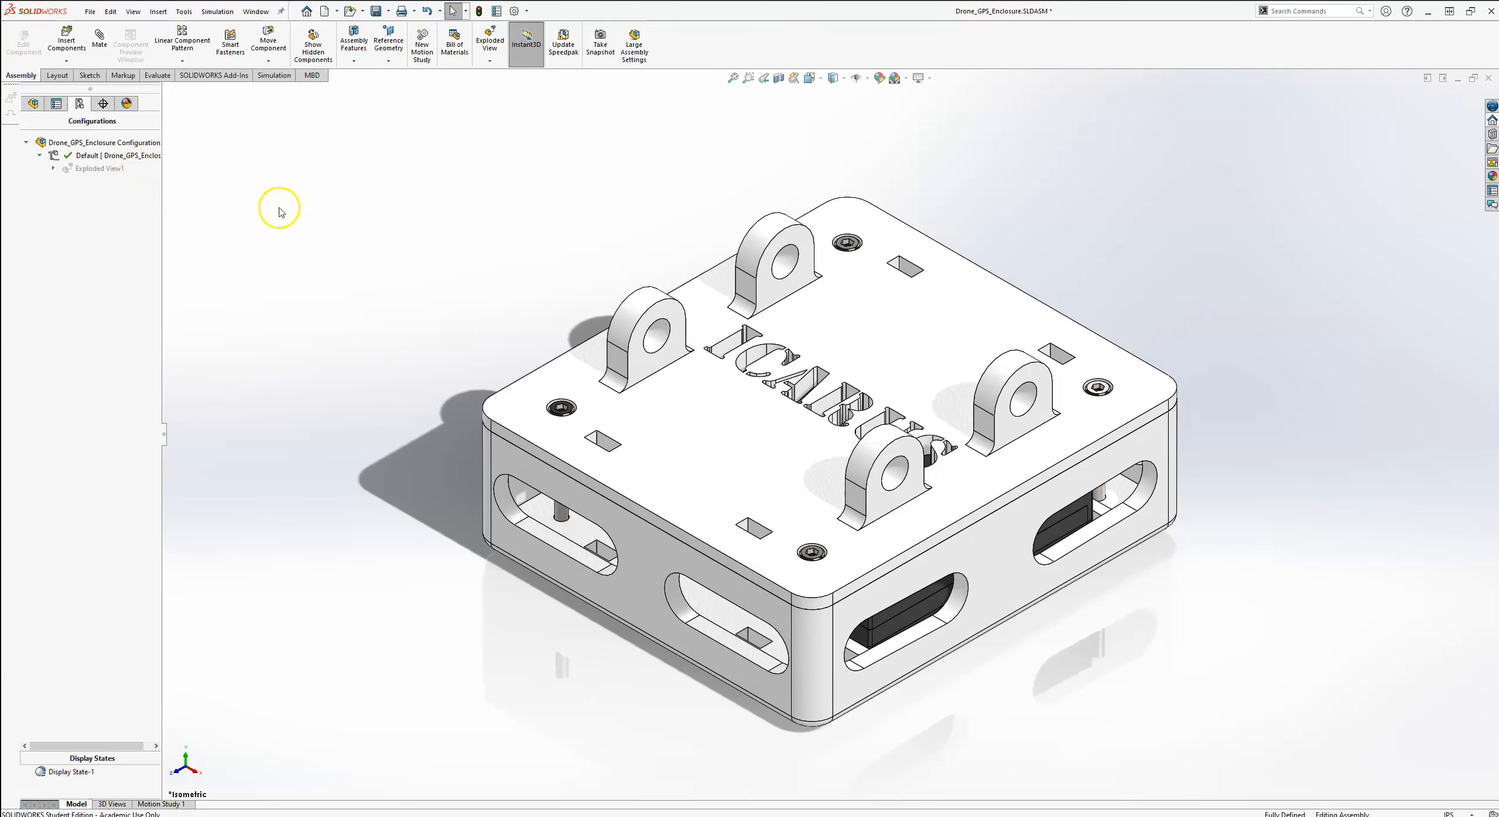
pyautogui.press('z')
pyautogui.press('z')
pyautogui.press('z')
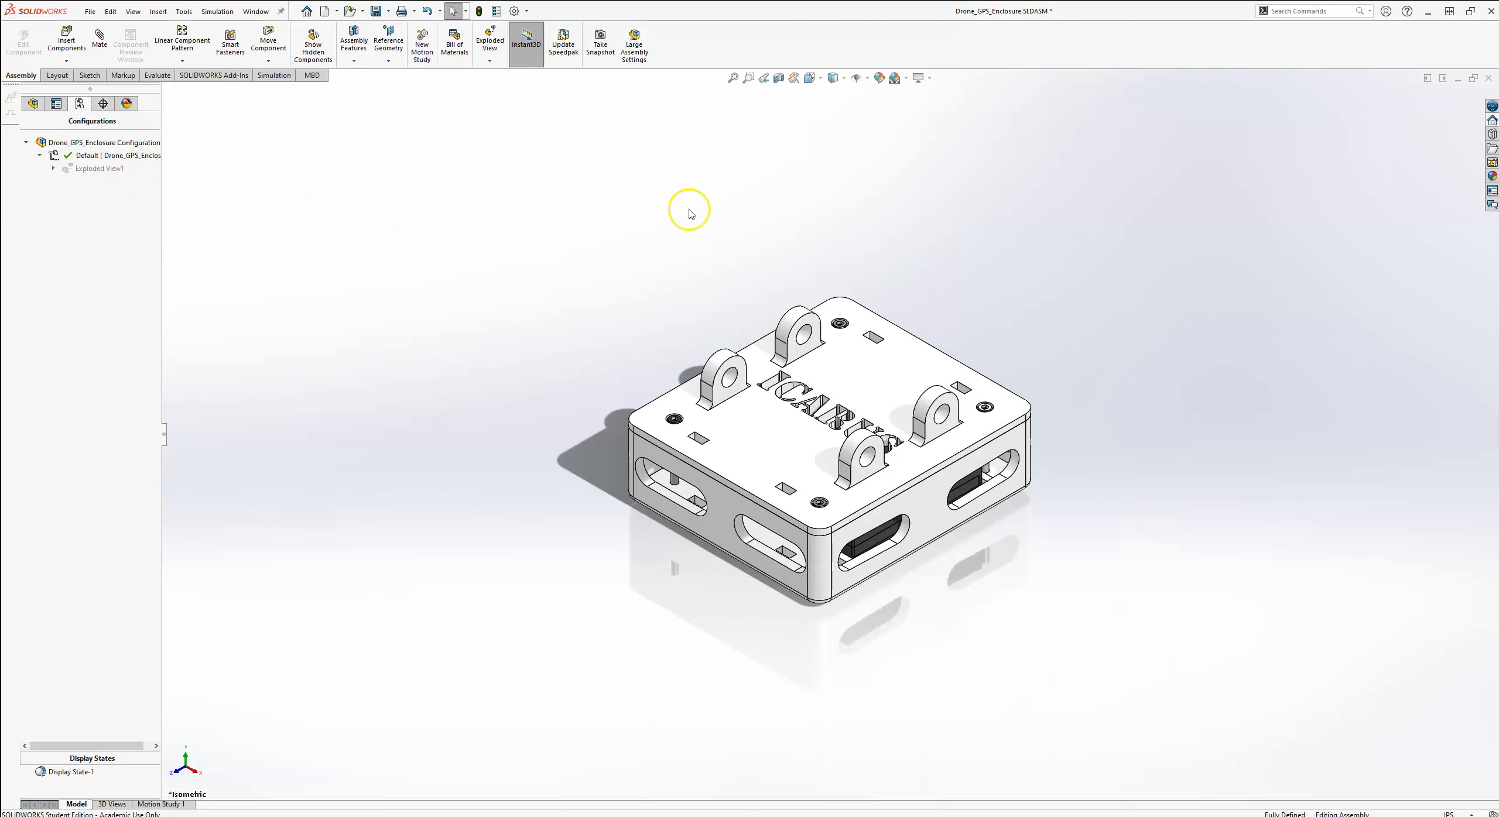
pyautogui.rightClick(120, 169)
pyautogui.click(152, 178)
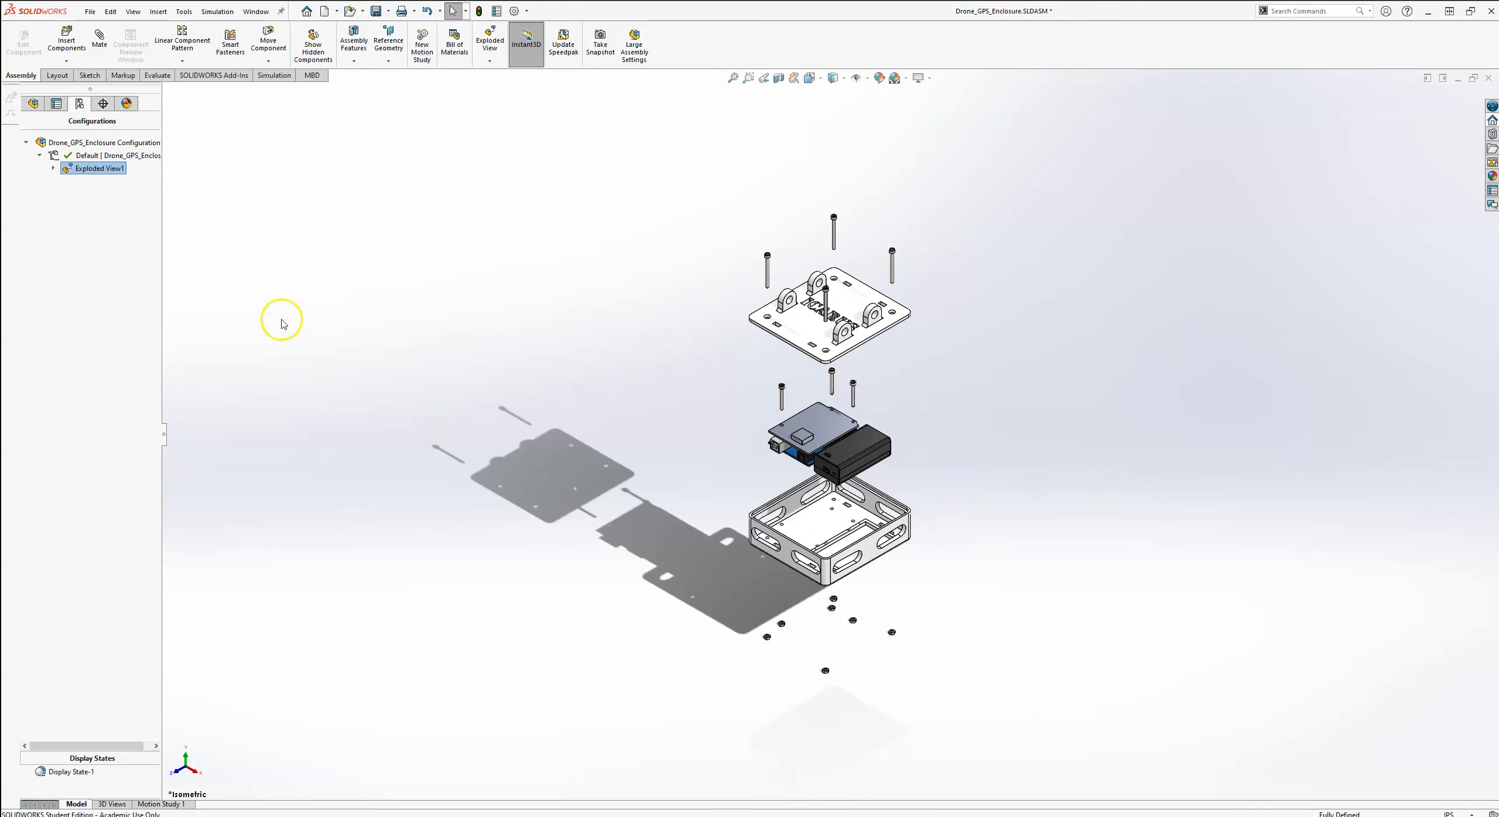
# - Collapse the exploded view so the enclosure is shown fully assembled and fills the view
pyautogui.rightClick(101, 171)
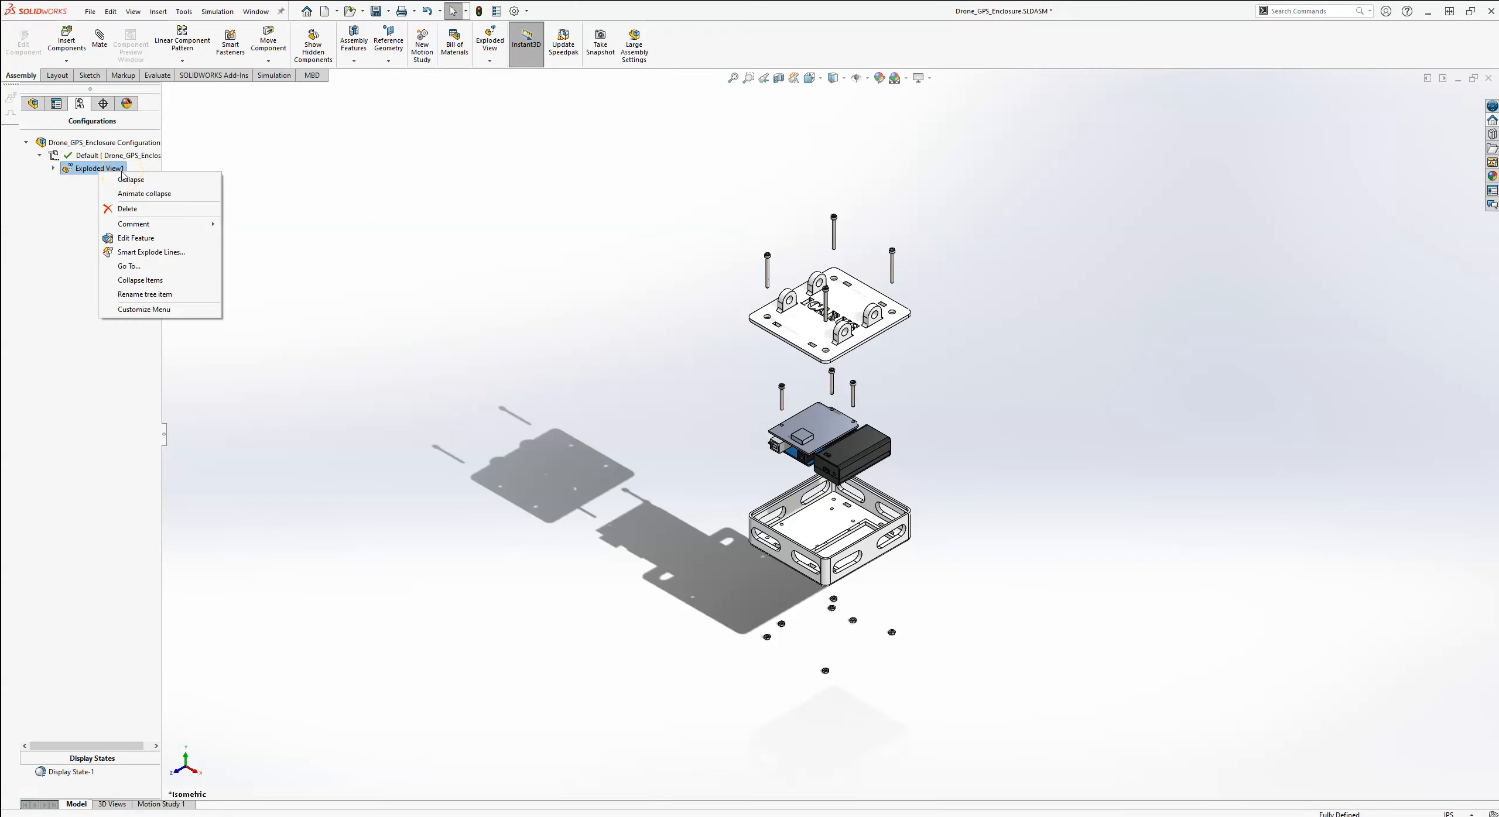
pyautogui.click(129, 179)
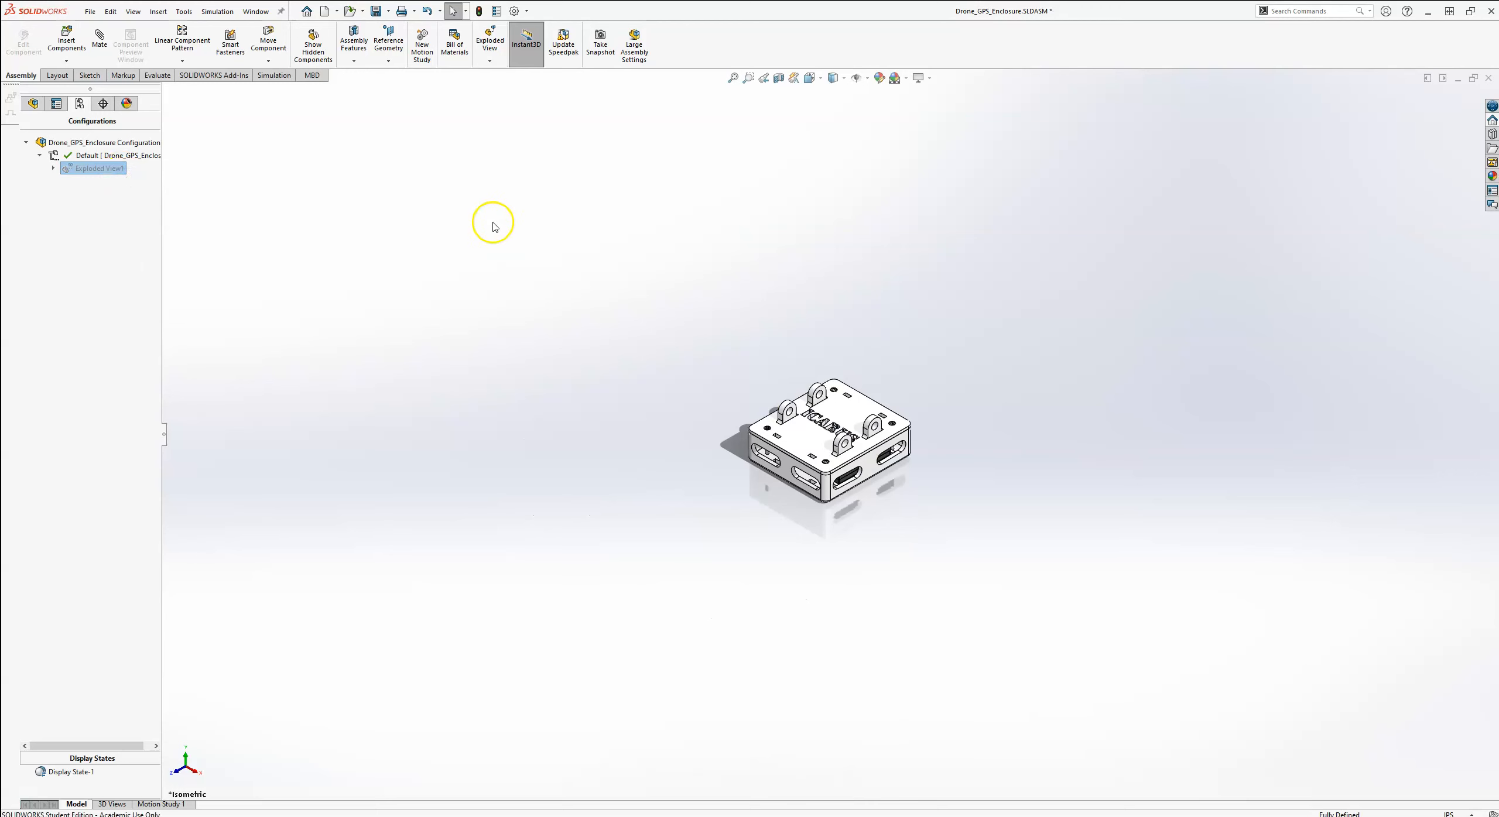
pyautogui.press('f')
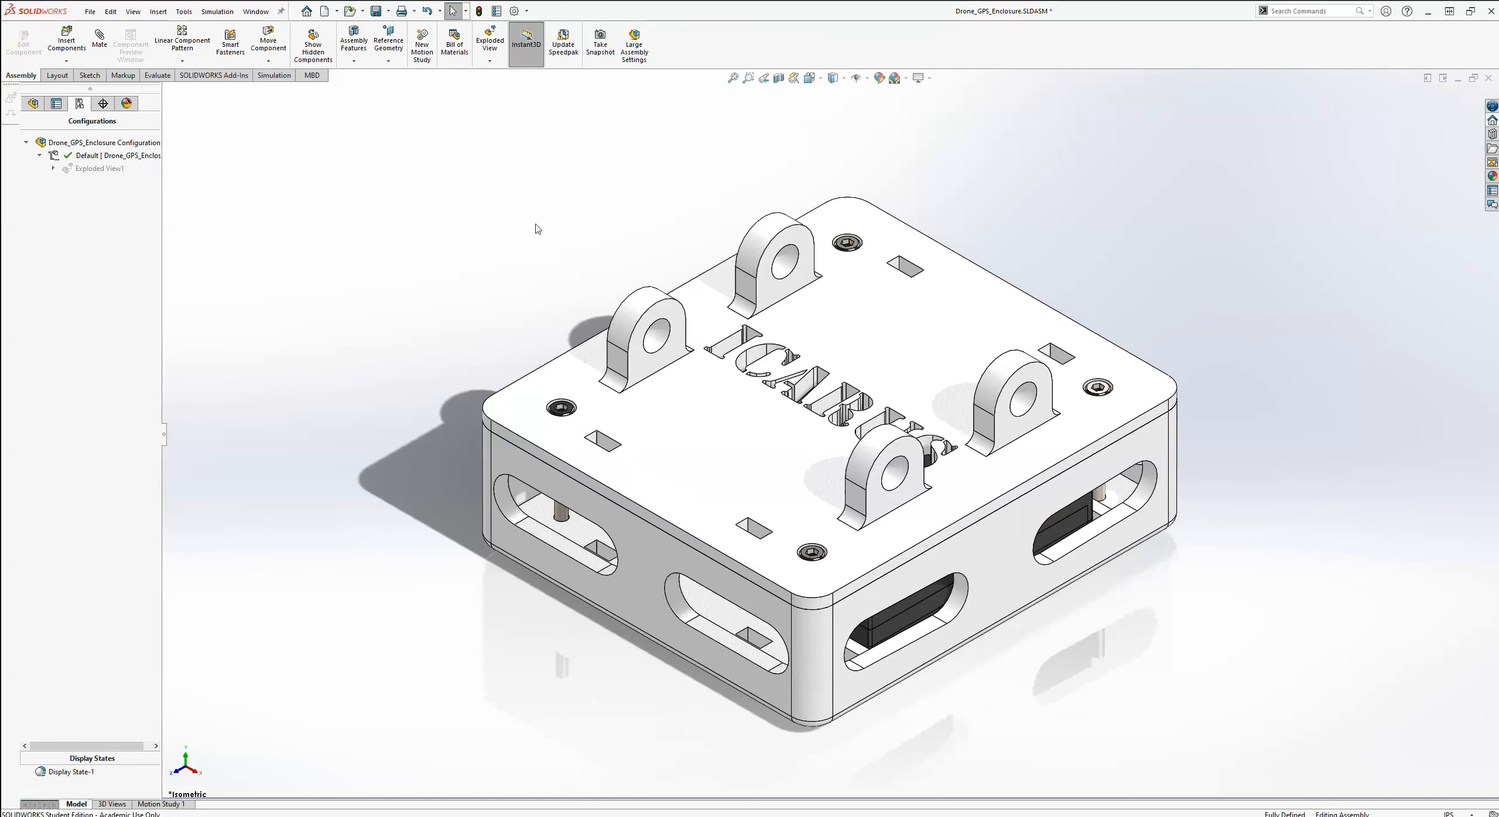